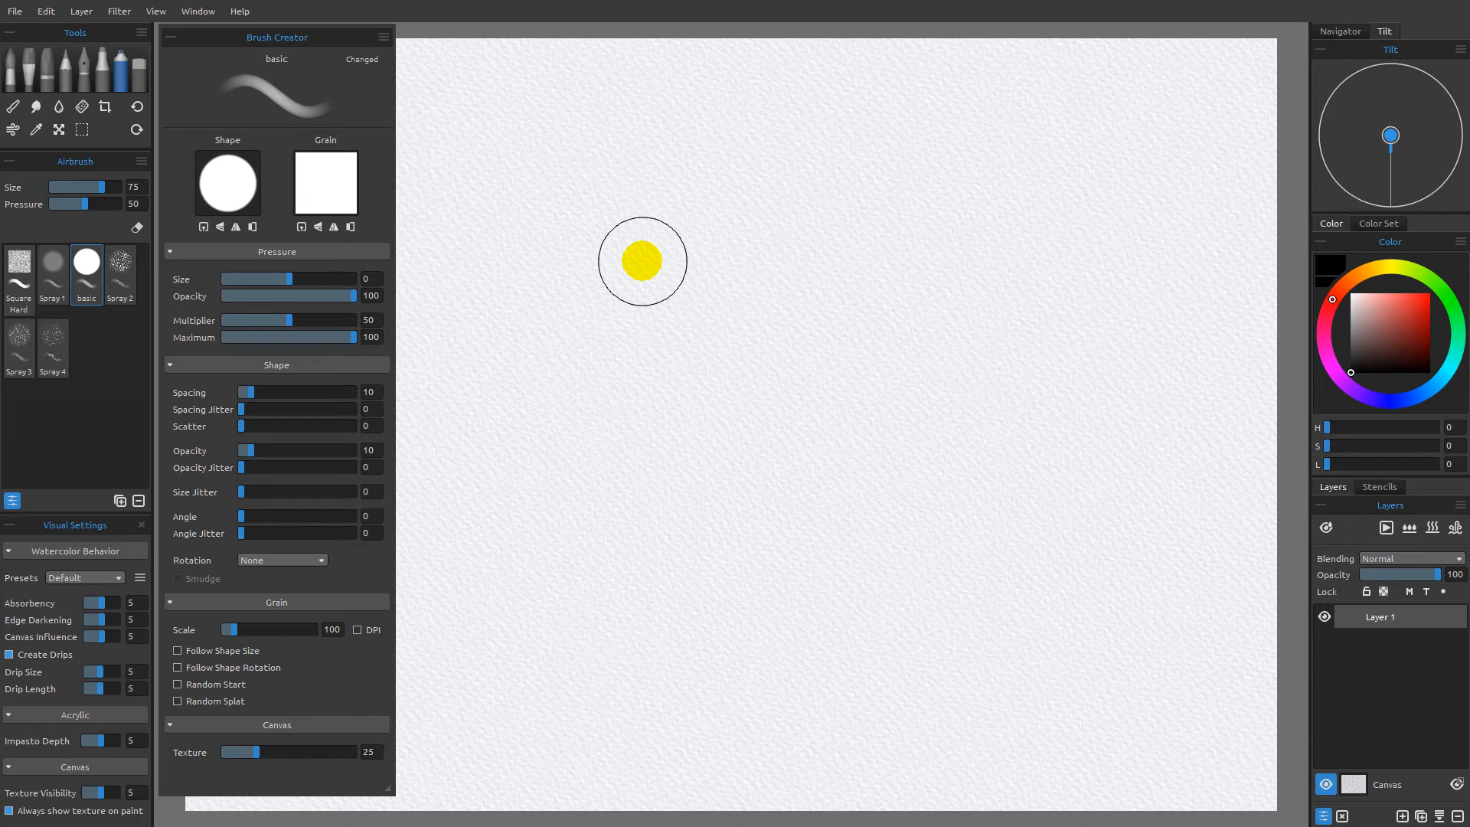
Reset the basic brush to its saved settings and paint a horizontal row of separate black dots near the canvas's upper edge.
left_click(383, 36)
left_click(397, 77)
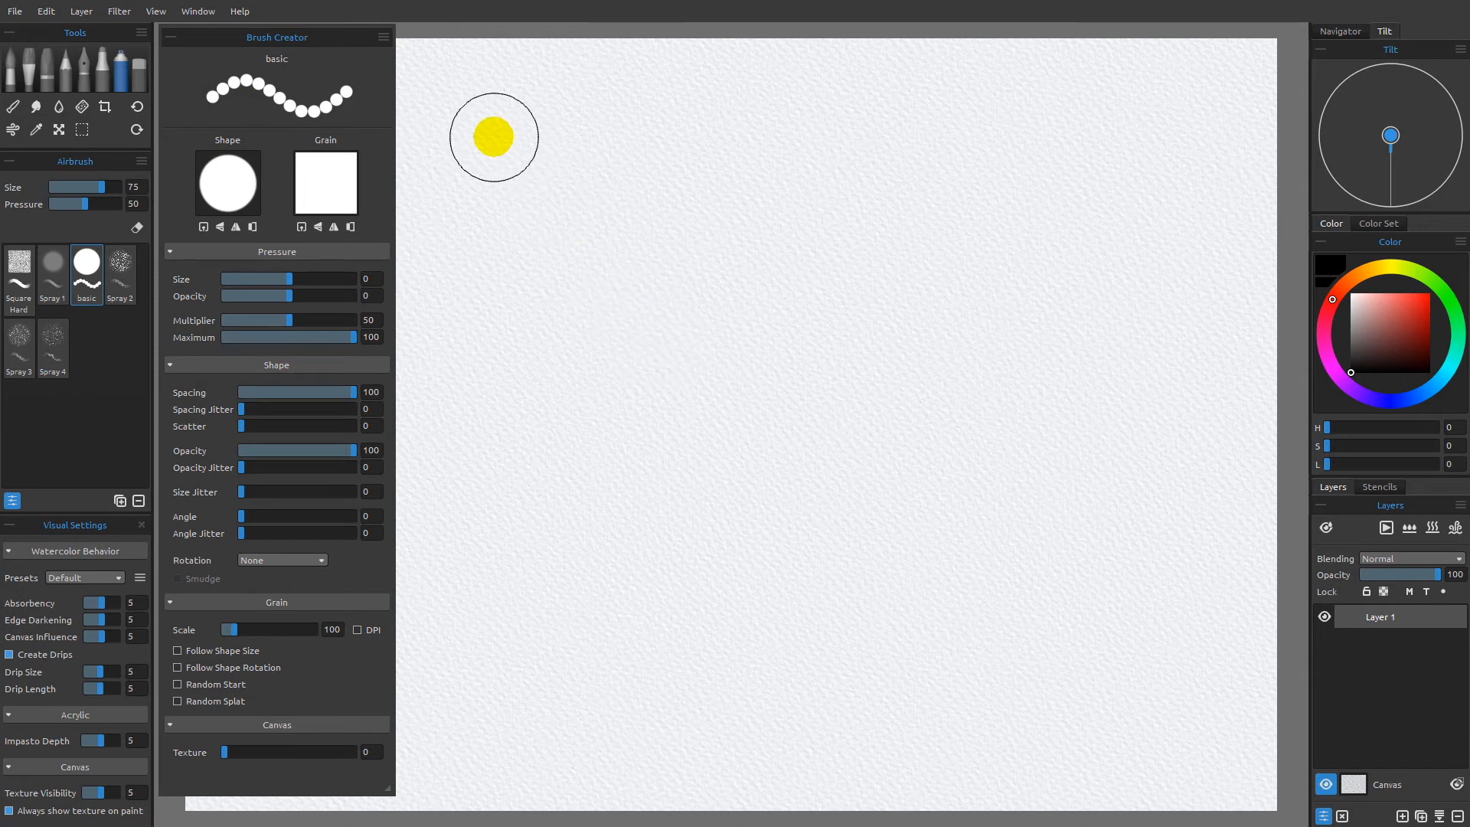
mouse_move(484, 123)
left_mouse_down()
mouse_move(1028, 142)
mouse_move(1173, 123)
mouse_move(664, 125)
mouse_move(484, 134)
mouse_move(490, 146)
left_mouse_up()
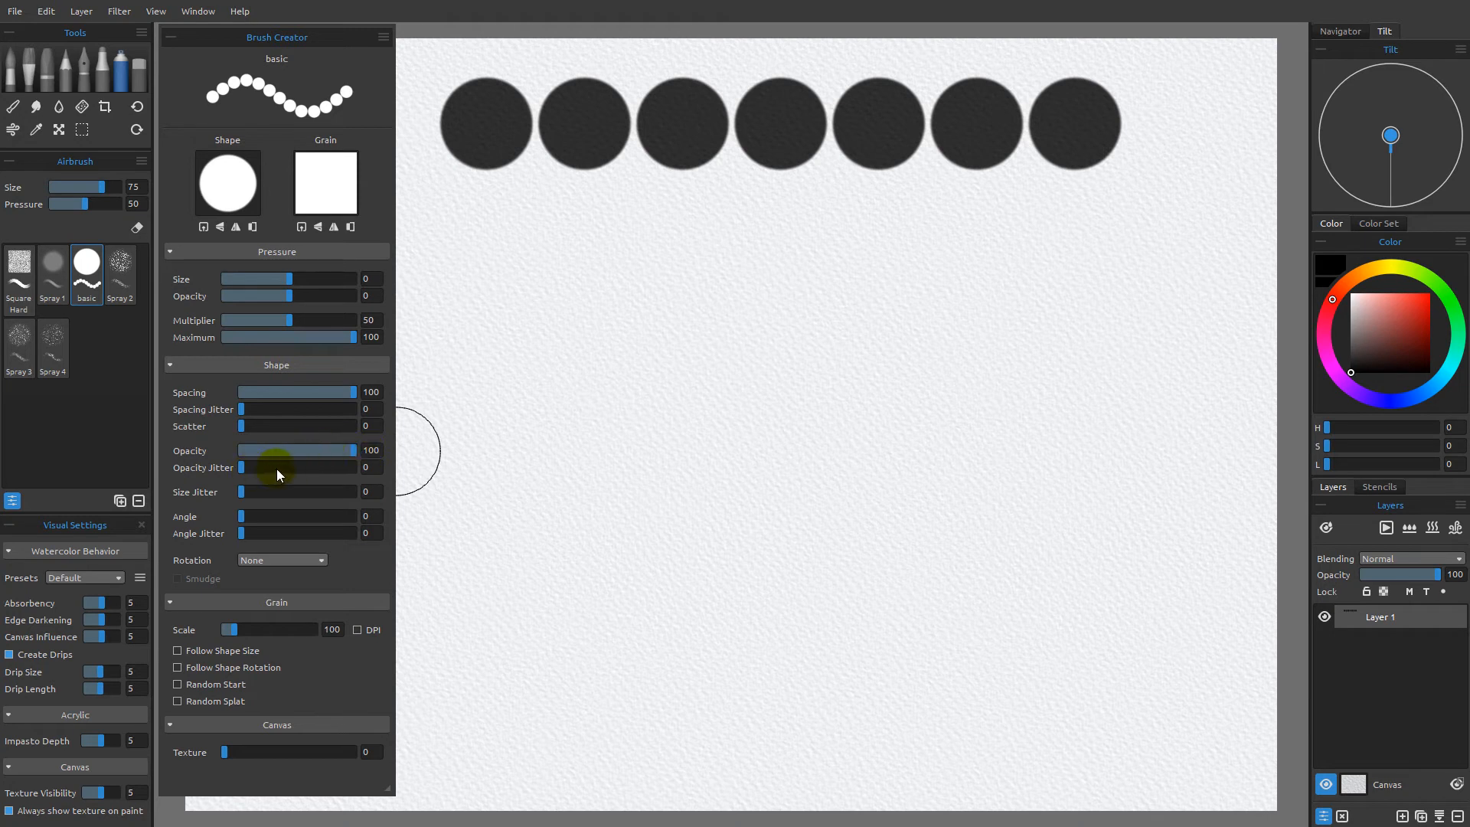
Set the shape's opacity jitter to 100 and paint a second straight row of dots below the first.
left_click_drag(241, 467, 367, 468)
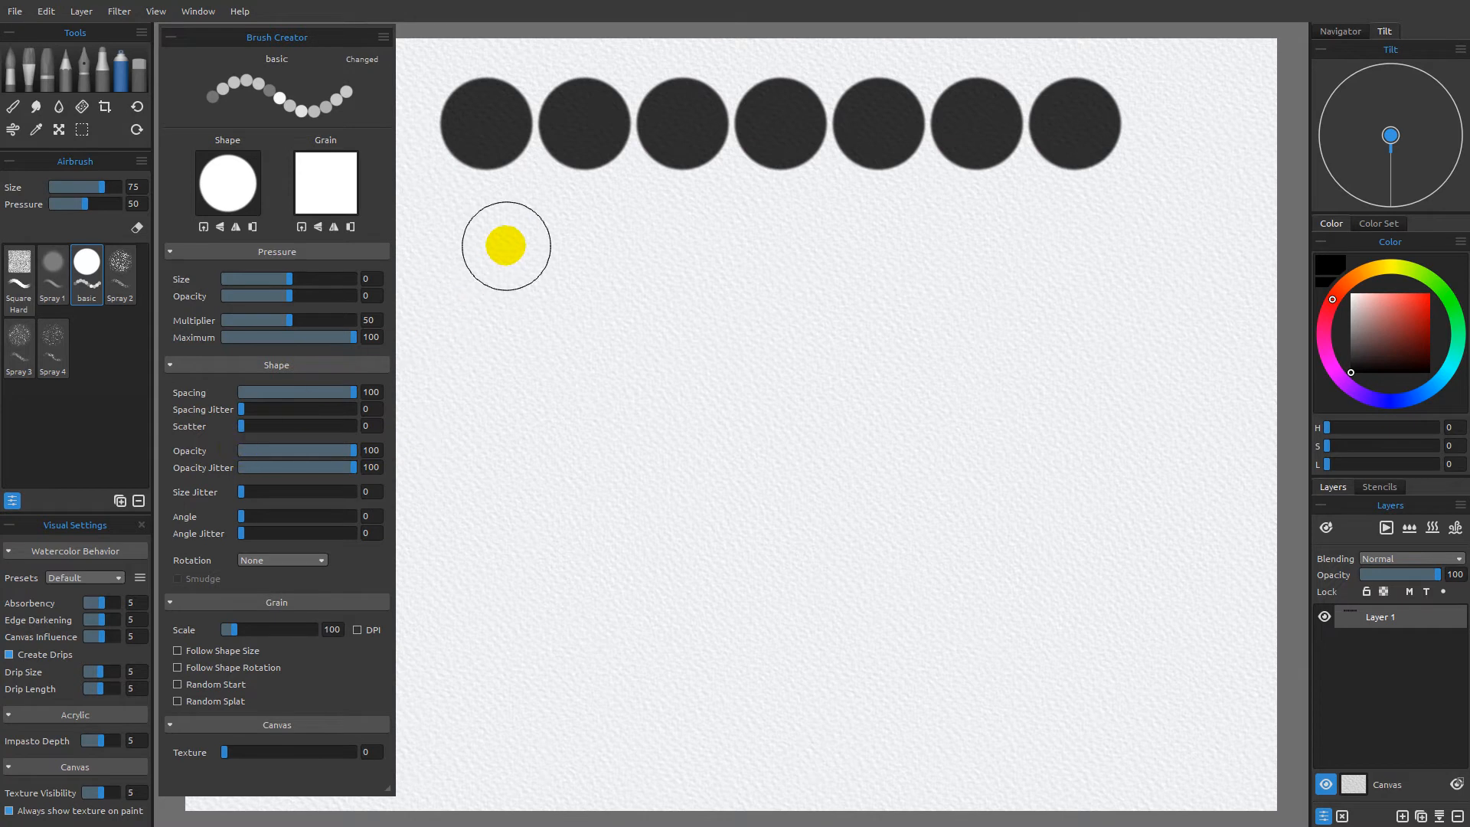
key("shift")
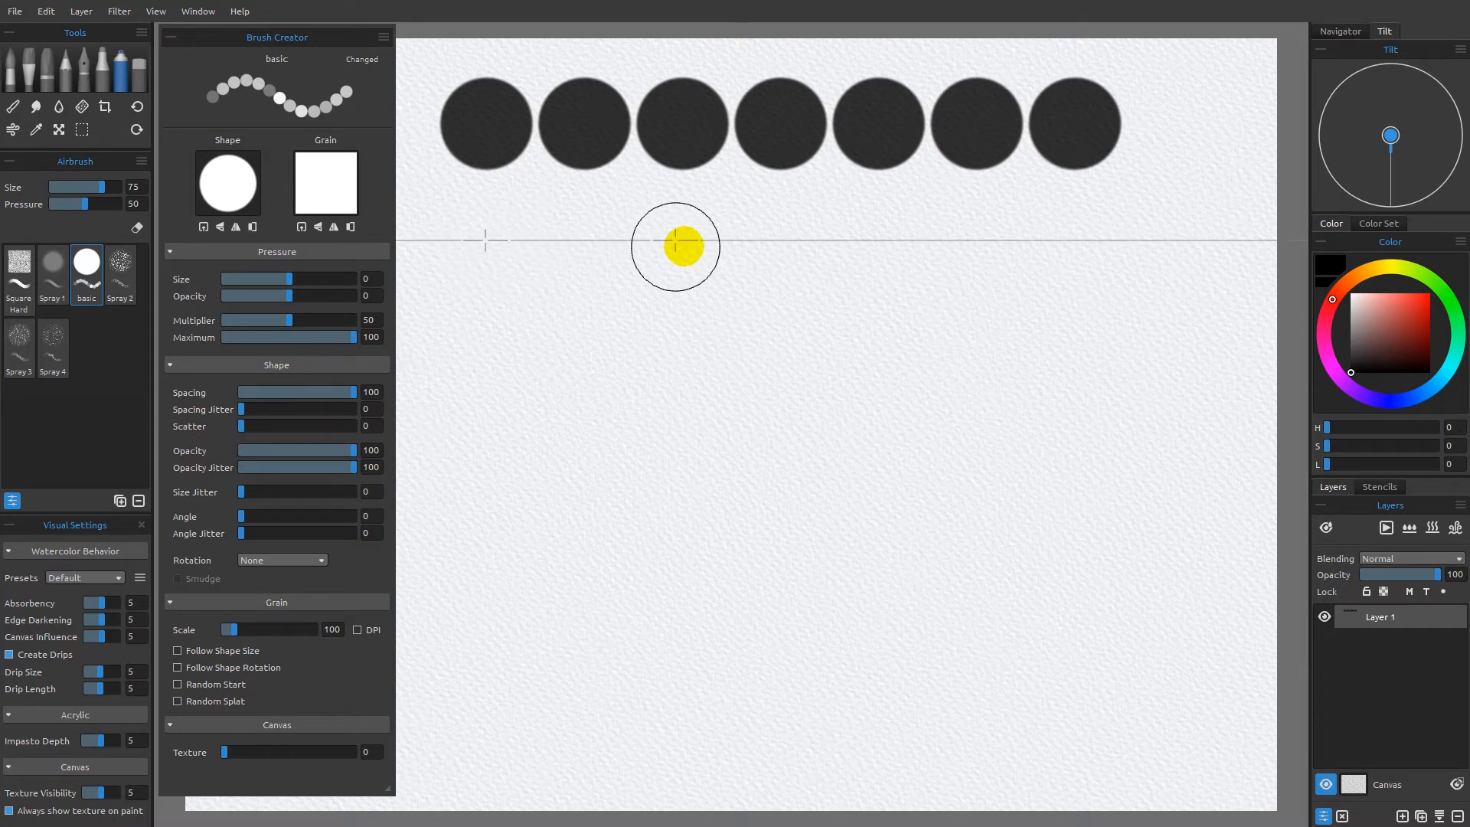
left_click_drag(1091, 239, 457, 267)
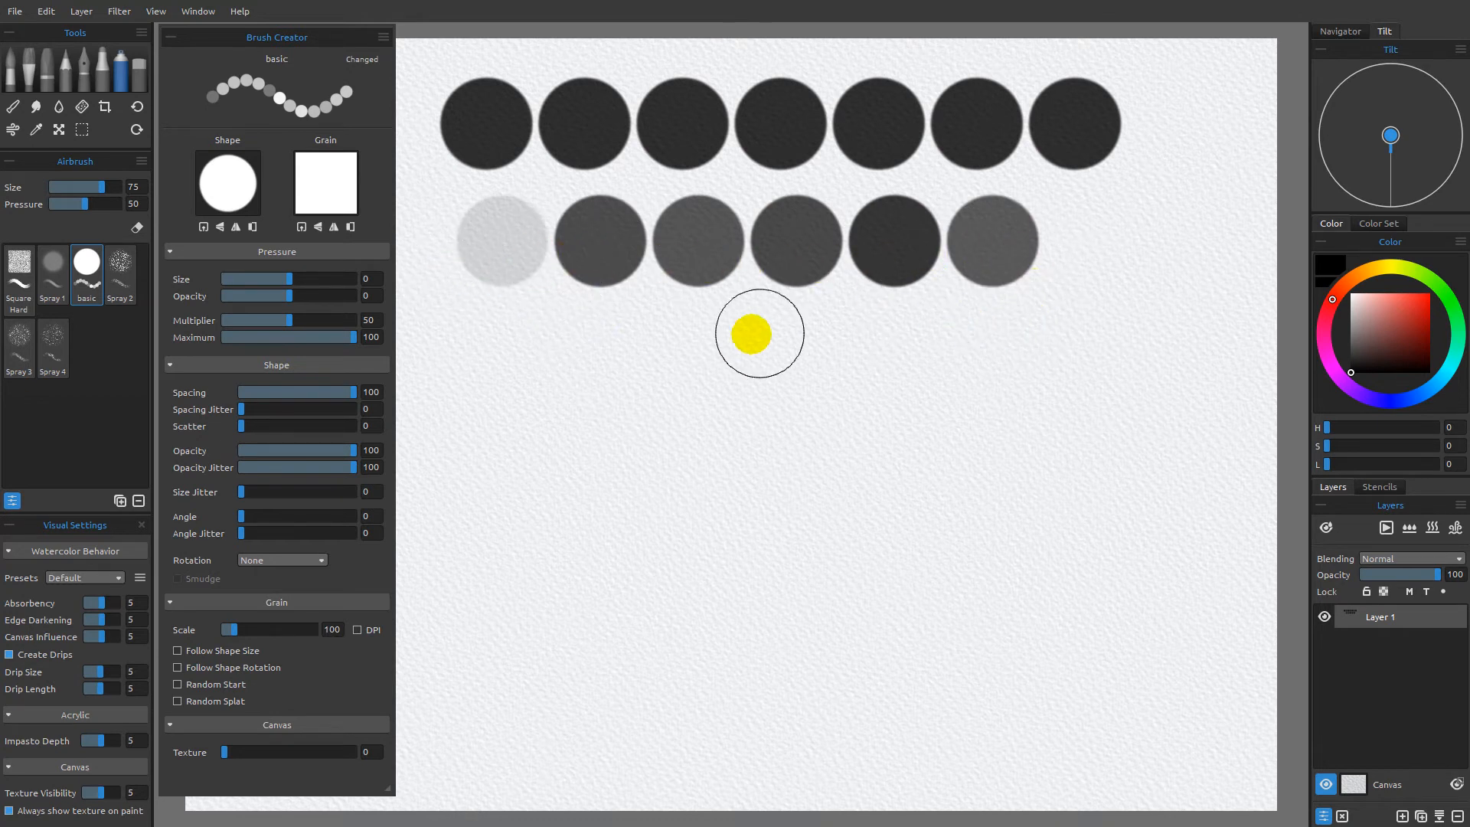
Set the opacity jitter to 20 and paint a third straight row of dots below the second.
left_click_drag(352, 466, 263, 470)
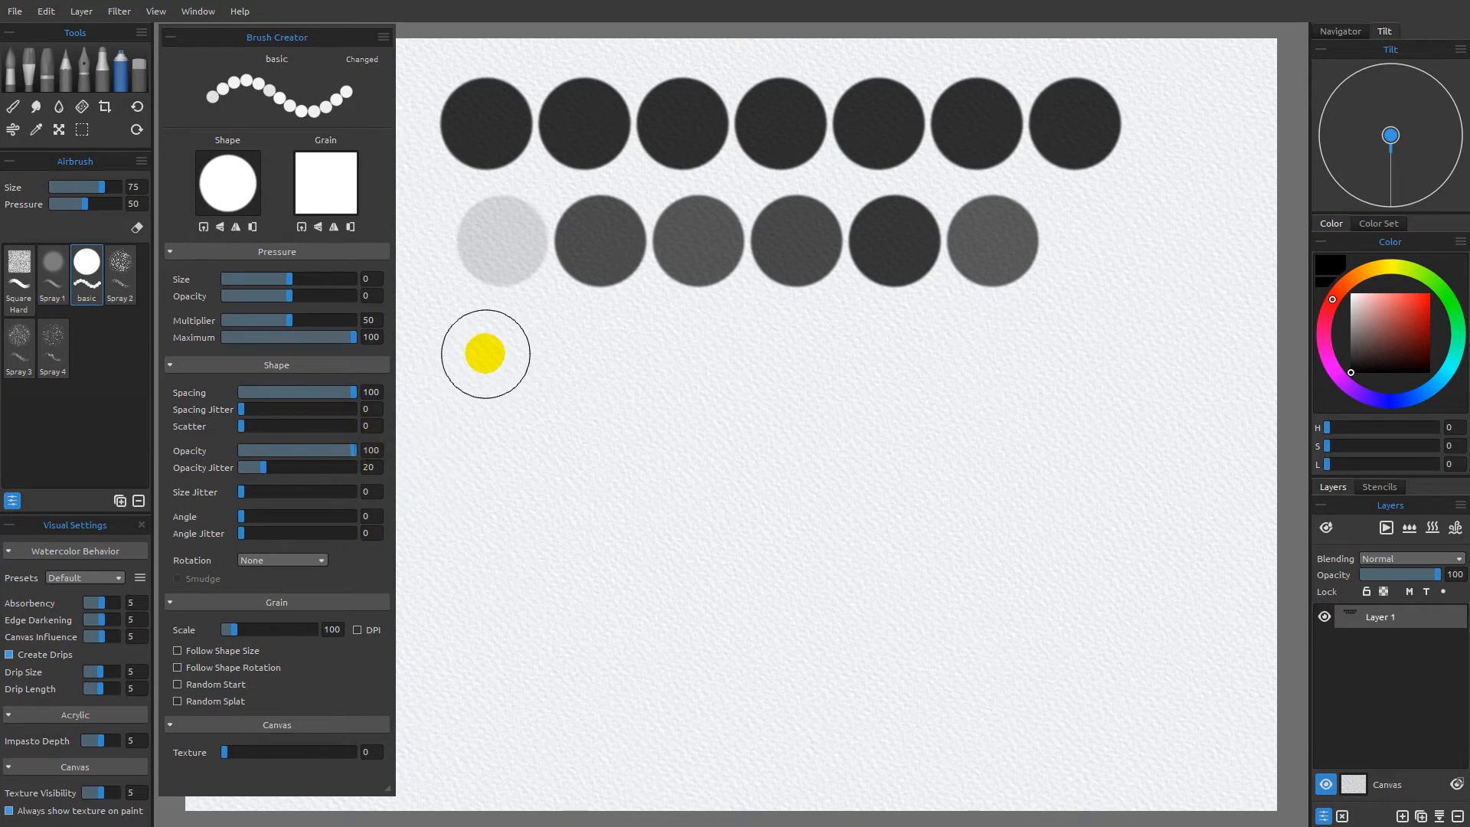
mouse_move(487, 352)
left_mouse_down()
mouse_move(1114, 351)
mouse_move(450, 351)
left_mouse_up()
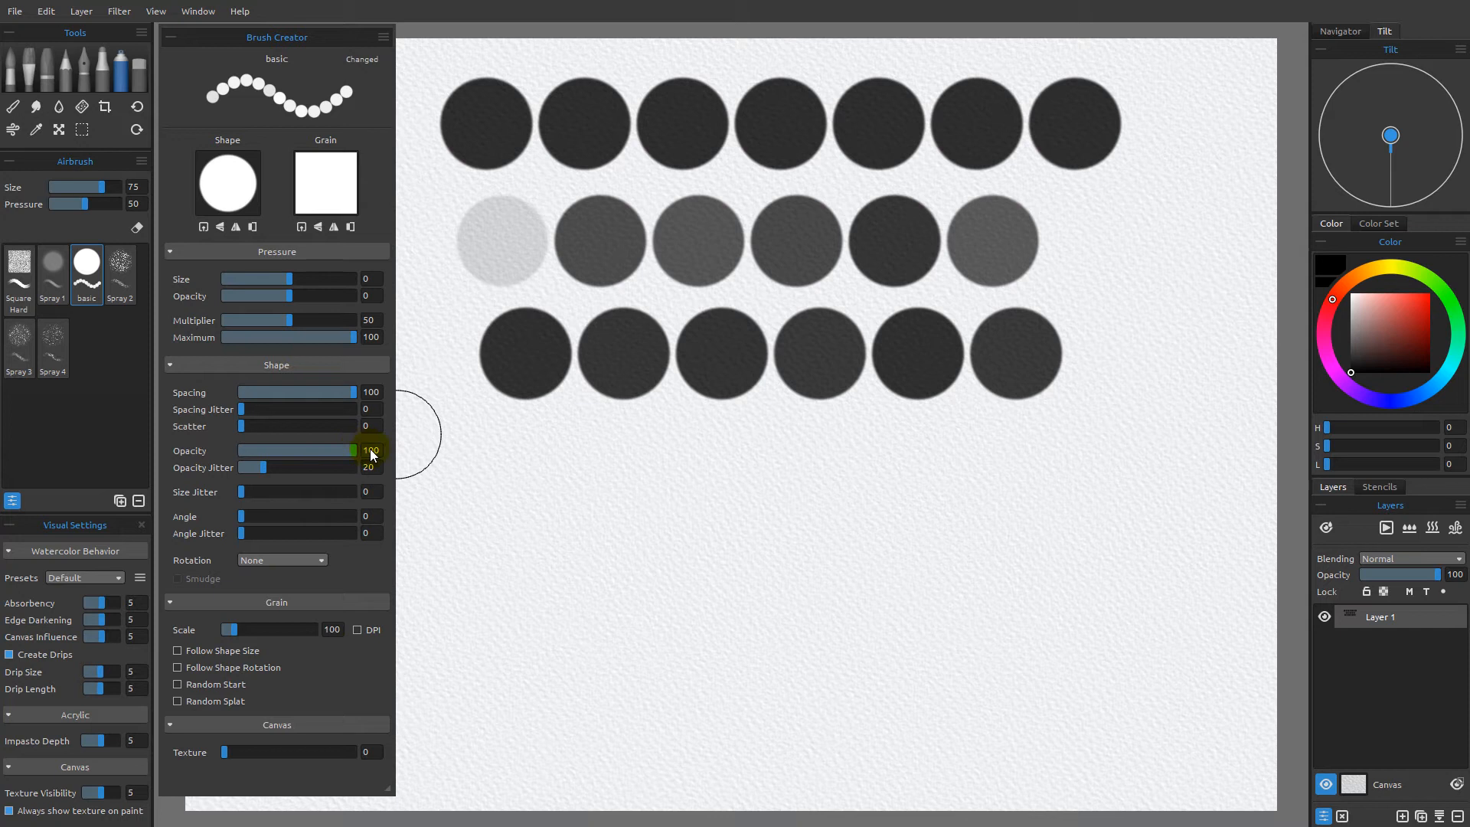
left_click(667, 524)
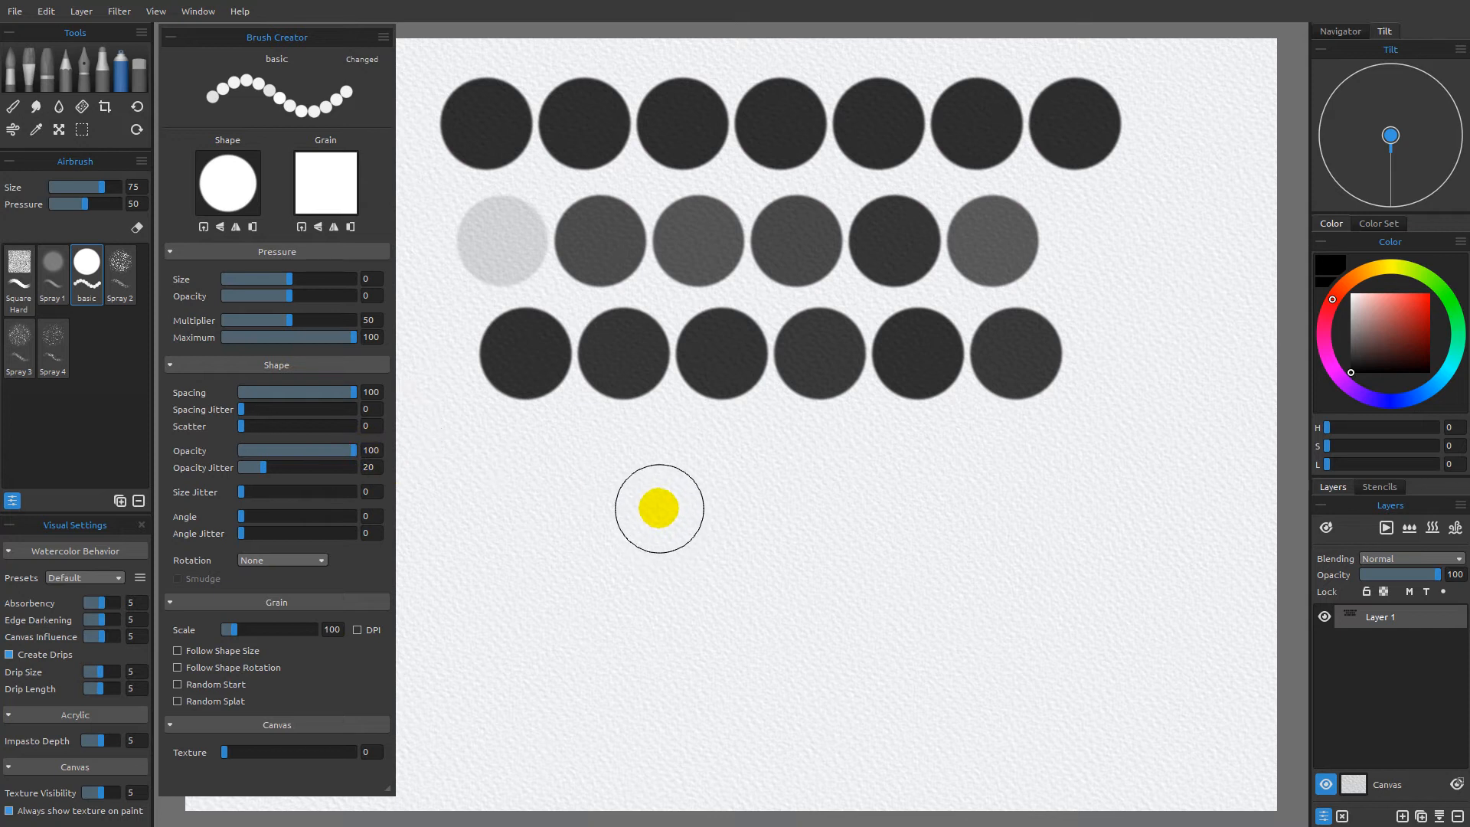
Set the pressure opacity and the opacity jitter both to 100 and paint a fourth row of dots.
left_click_drag(291, 296, 355, 295)
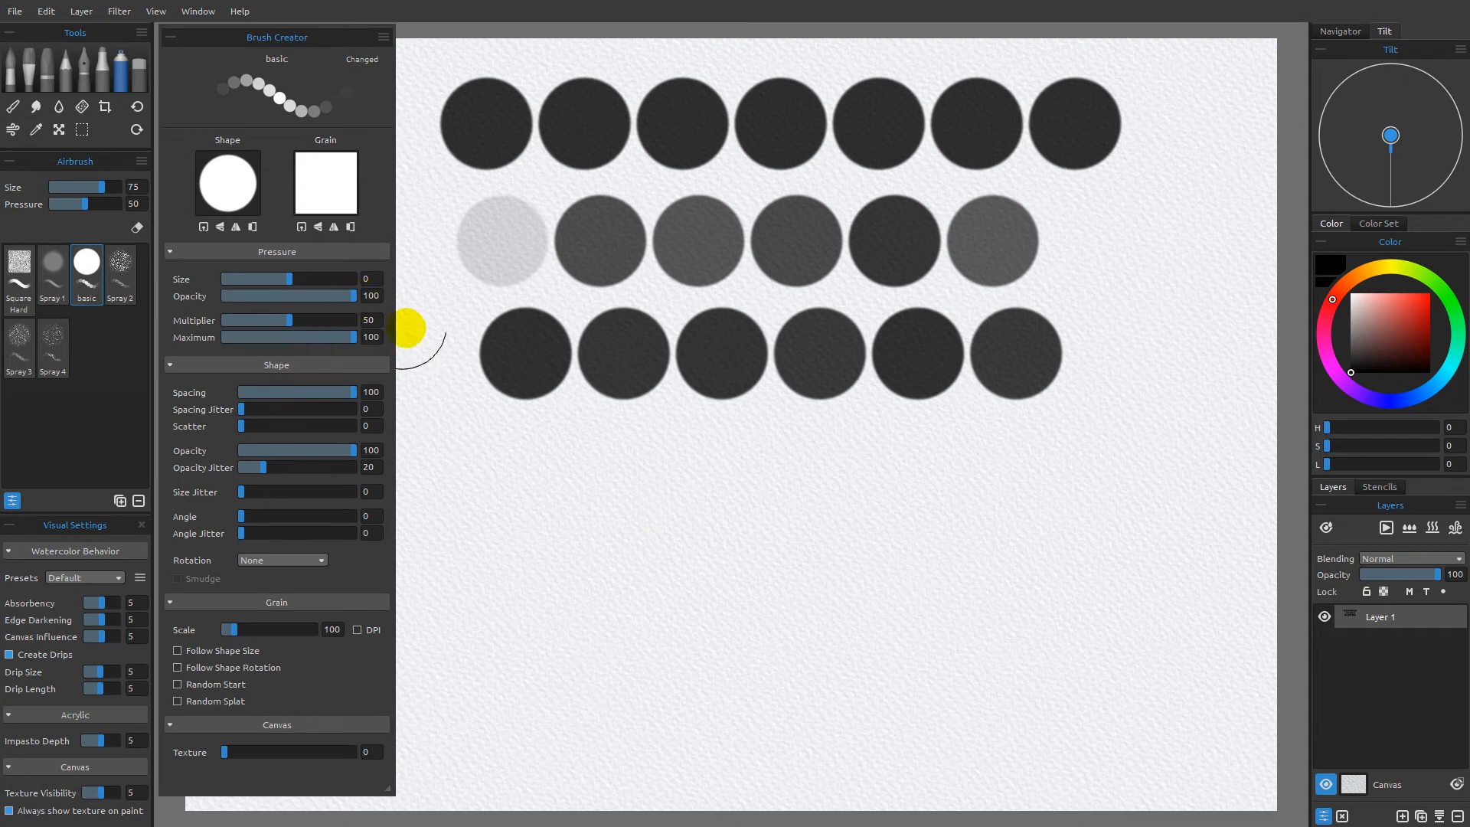
left_click_drag(283, 467, 365, 467)
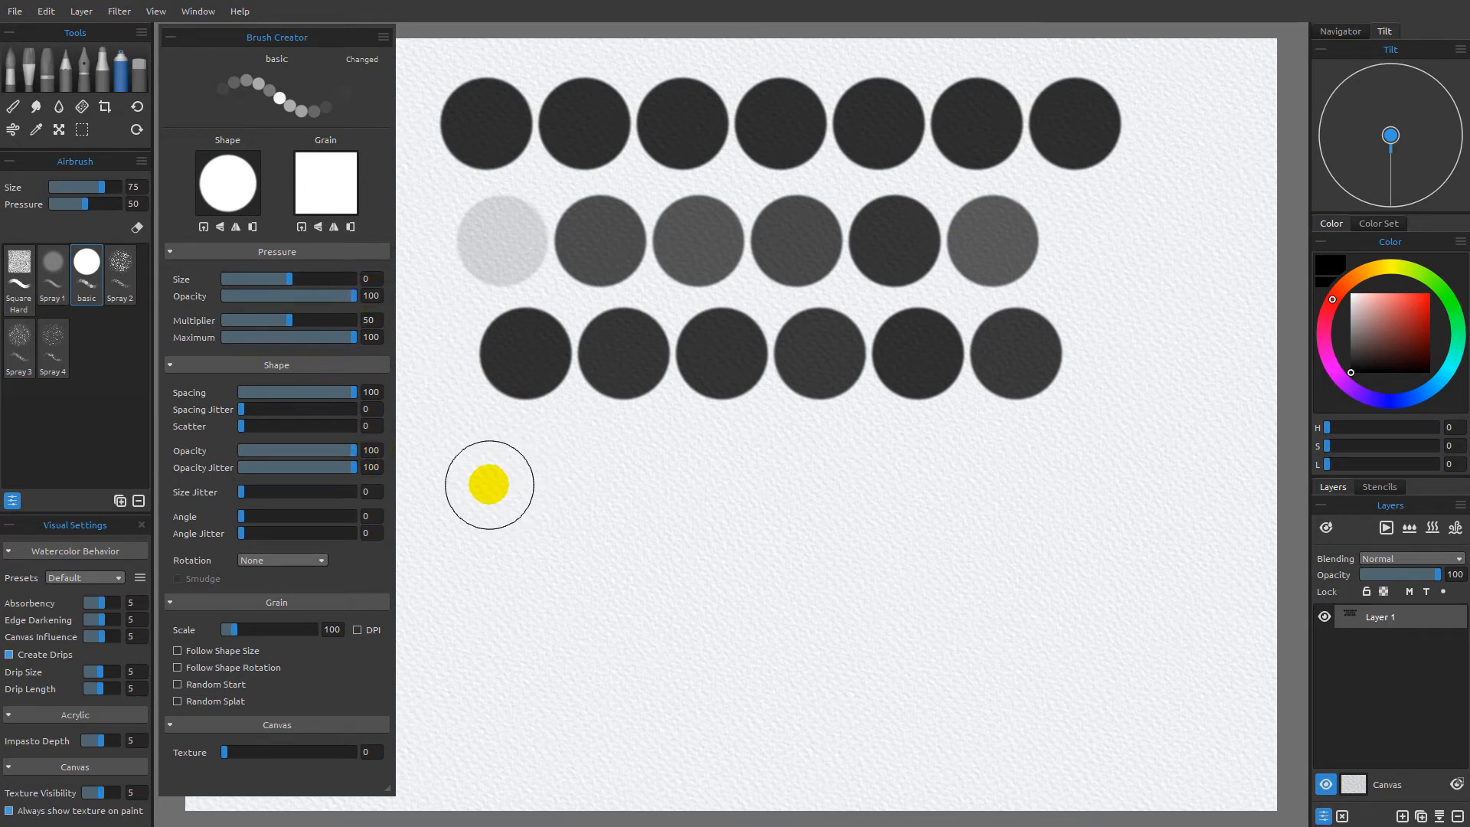
mouse_move(479, 483)
left_mouse_down()
mouse_move(558, 470)
mouse_move(1115, 492)
mouse_move(1177, 481)
mouse_move(696, 467)
mouse_move(481, 497)
left_mouse_up()
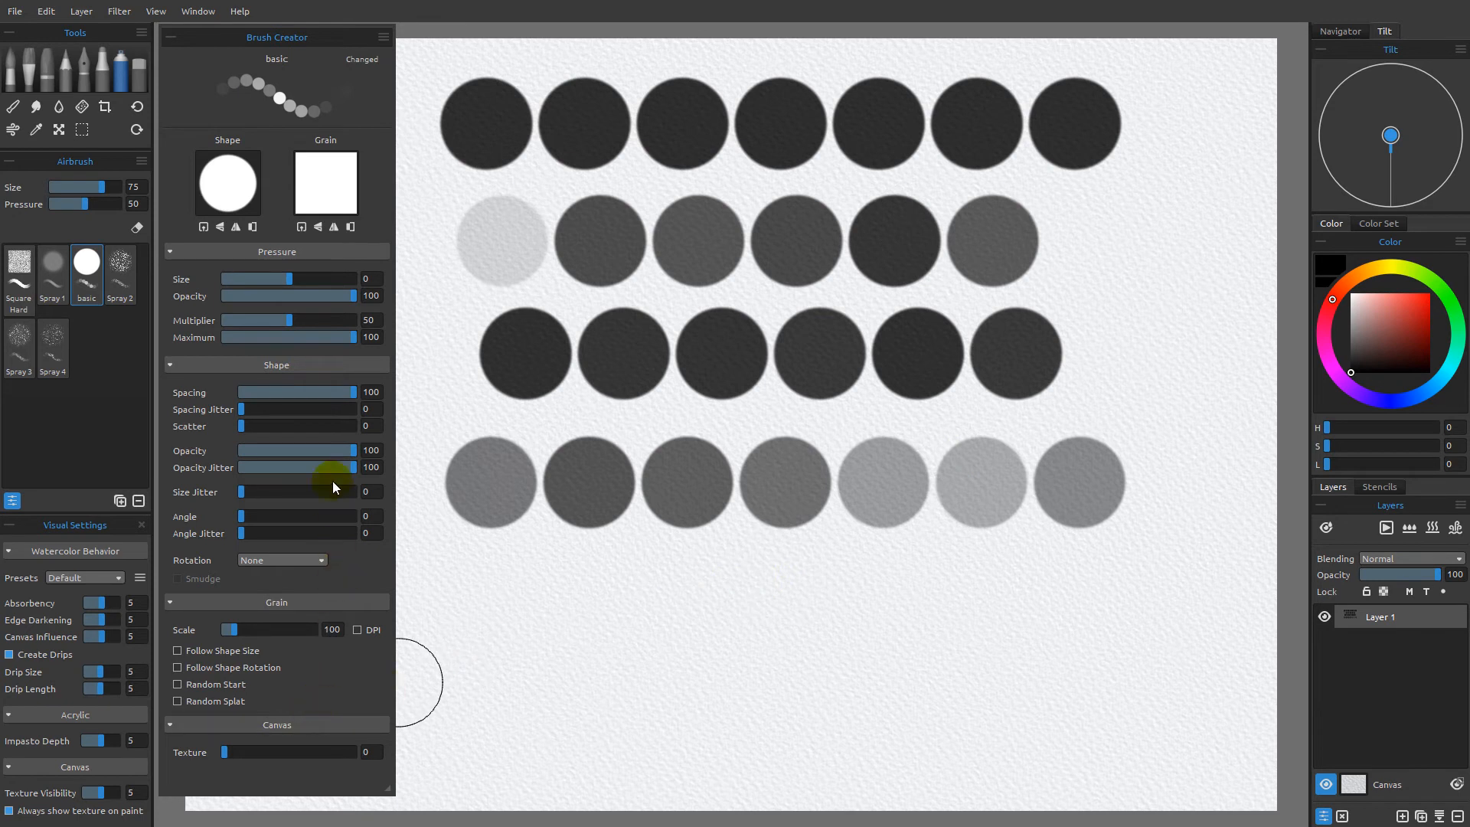
Set the spacing to 14, paint a straight stroke of overlapping dabs below the rows, and clear the layer.
left_click_drag(352, 392, 257, 405)
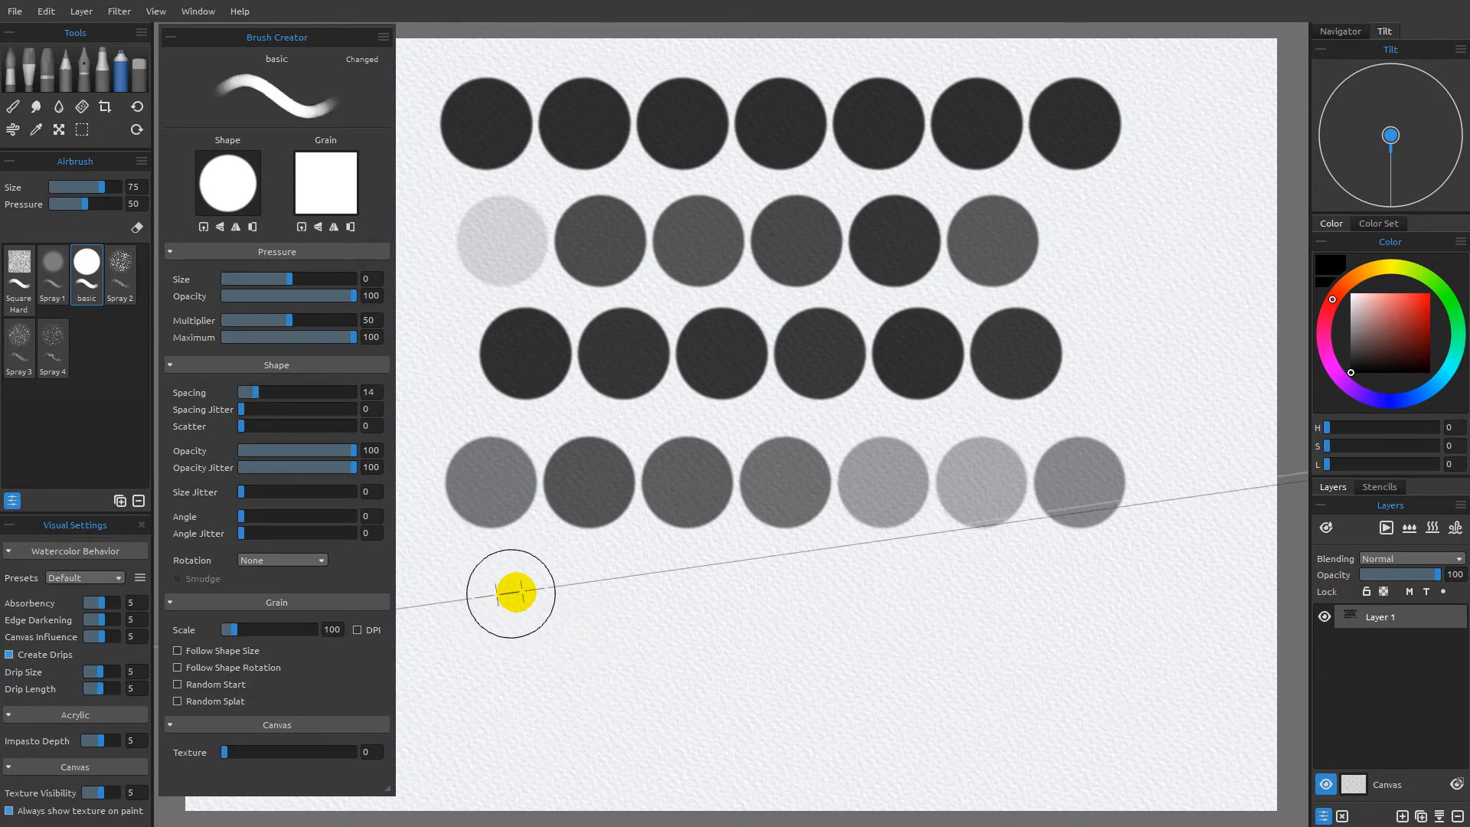
mouse_move(1084, 585)
left_mouse_down()
mouse_move(1163, 595)
mouse_move(505, 611)
left_mouse_up()
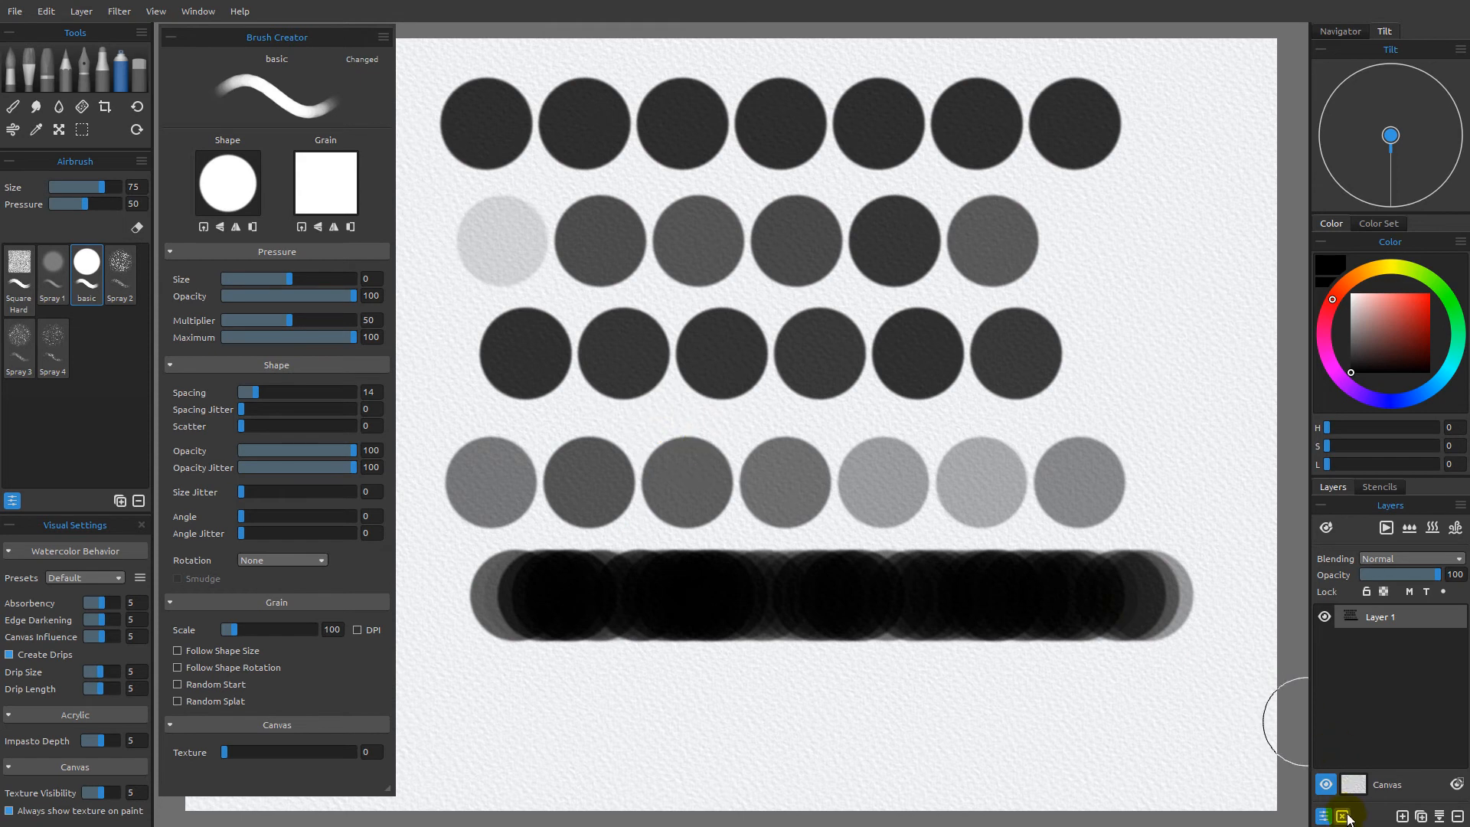
left_click(1343, 816)
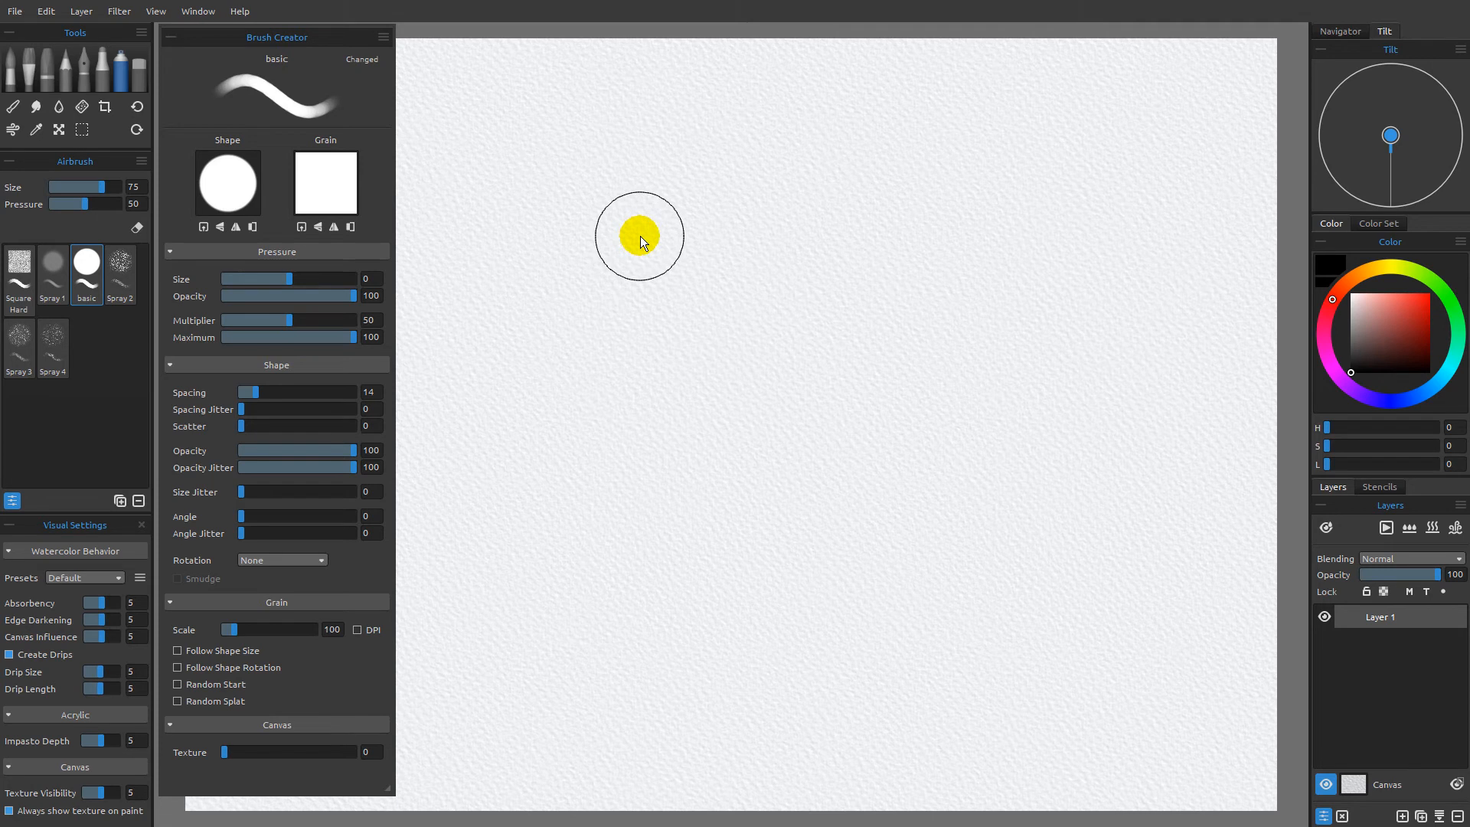
Try several smaller and larger brush sizes on the empty canvas, ending at size 70.
mouse_move(642, 236)
left_mouse_down()
mouse_move(663, 254)
mouse_move(645, 223)
mouse_move(651, 154)
left_mouse_up()
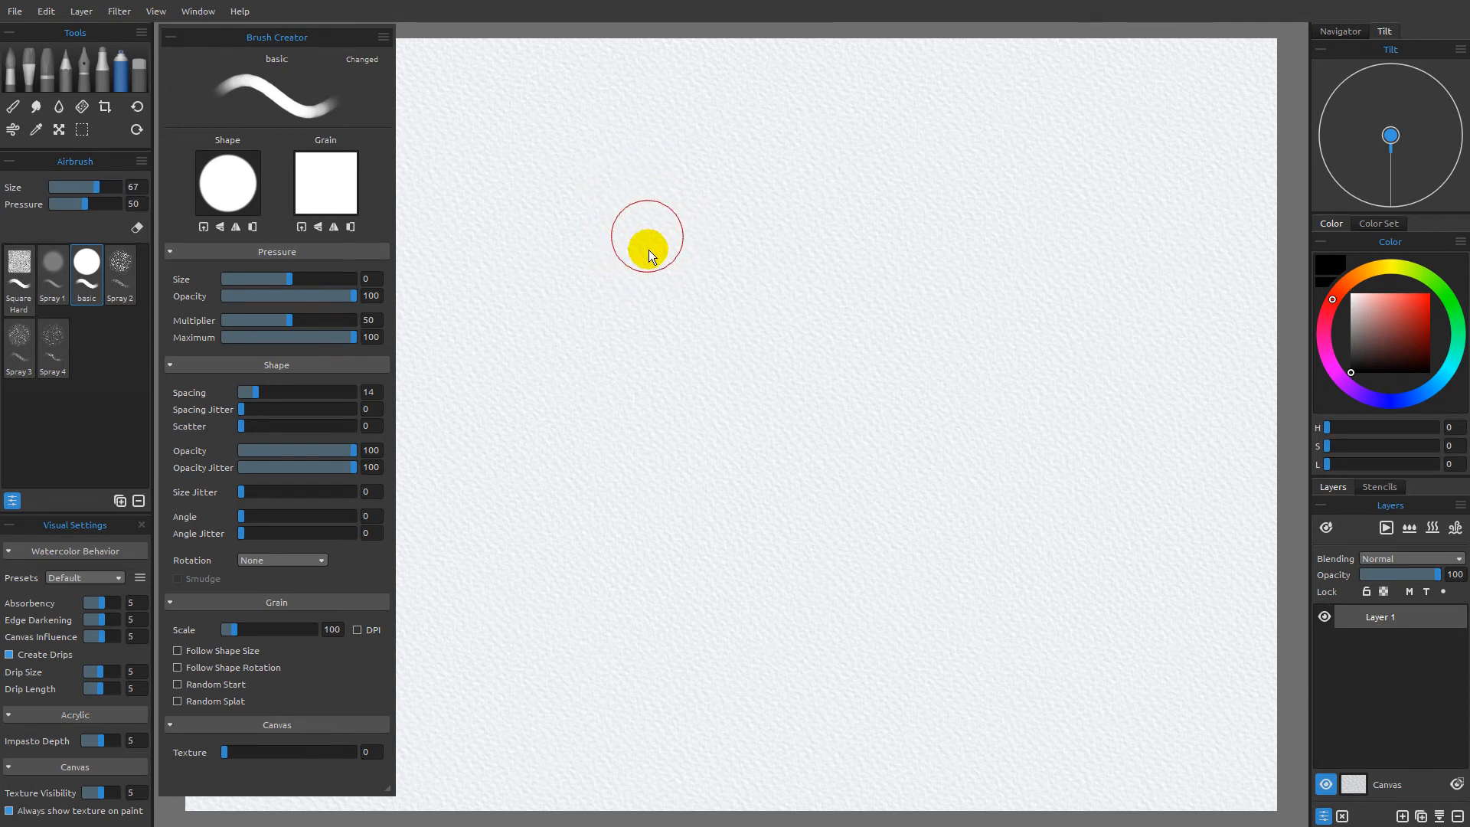
mouse_move(568, 253)
left_mouse_down()
mouse_move(678, 249)
mouse_move(635, 245)
left_mouse_up()
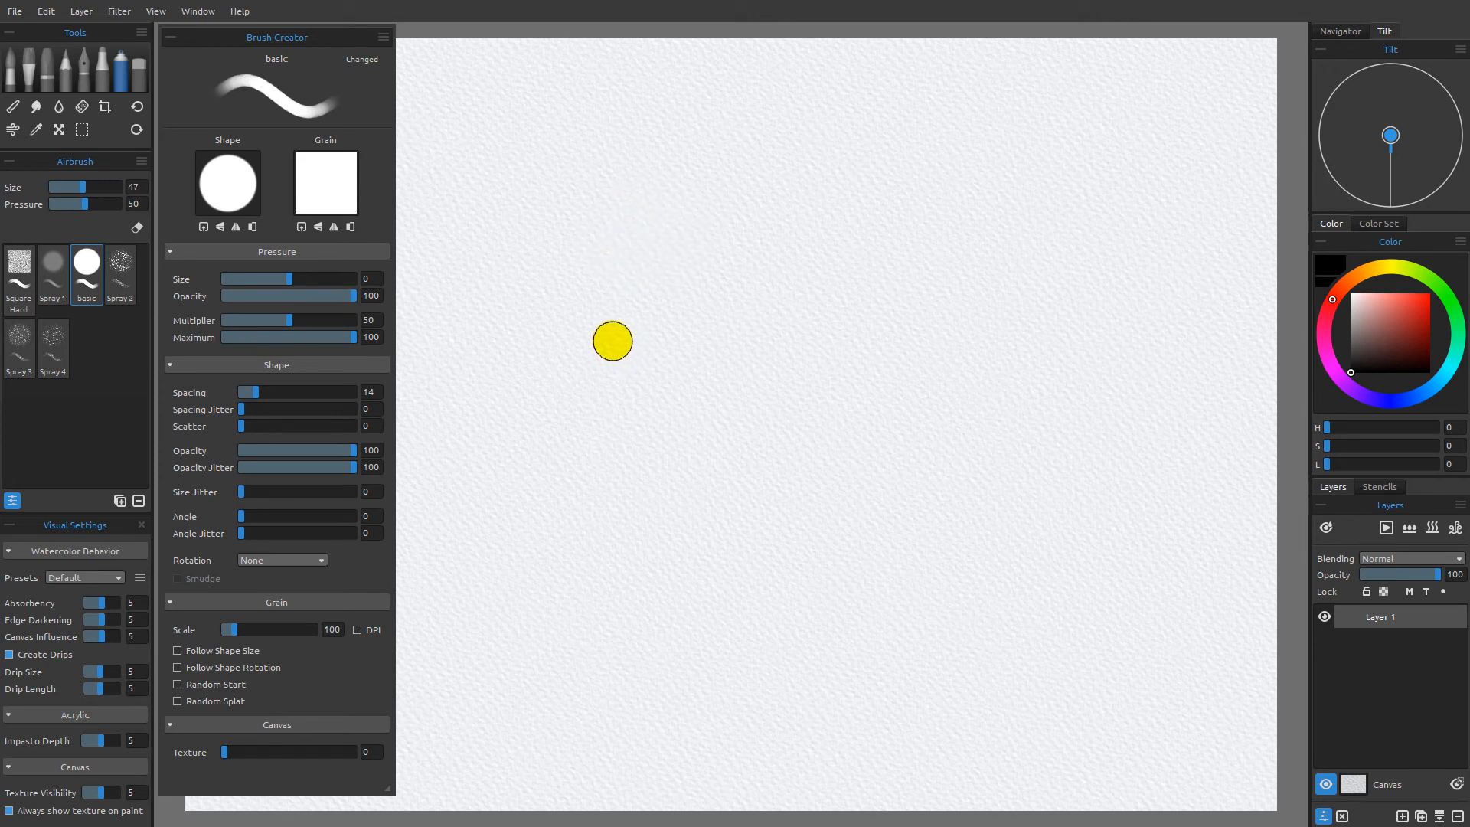
key("bracketleft")
key("bracketright")
key("bracketright")
key("bracketright")
key("bracketright")
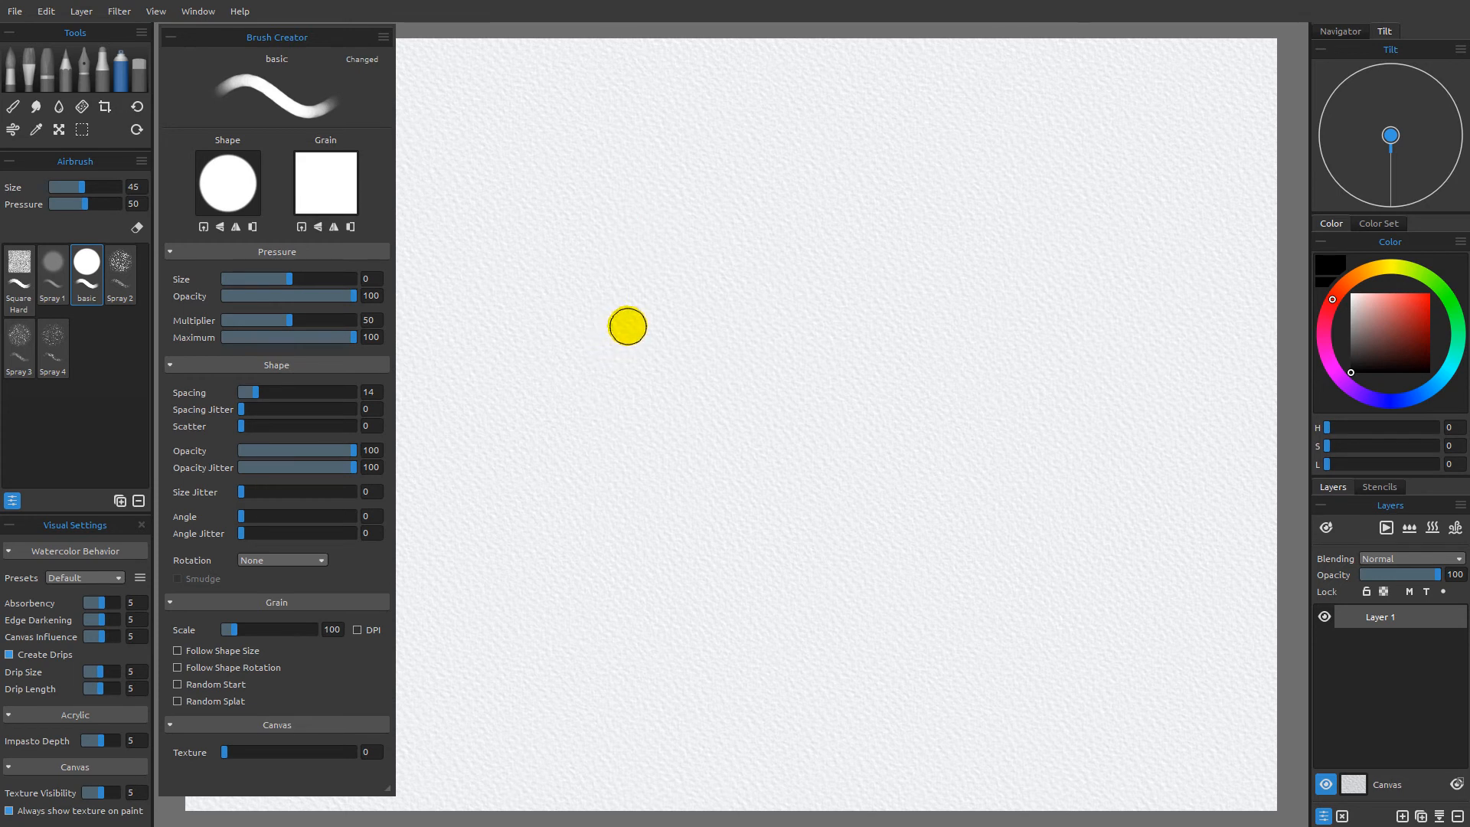
key("bracketleft")
key("bracketleft")
key("bracketleft")
key("bracketleft")
key("bracketleft")
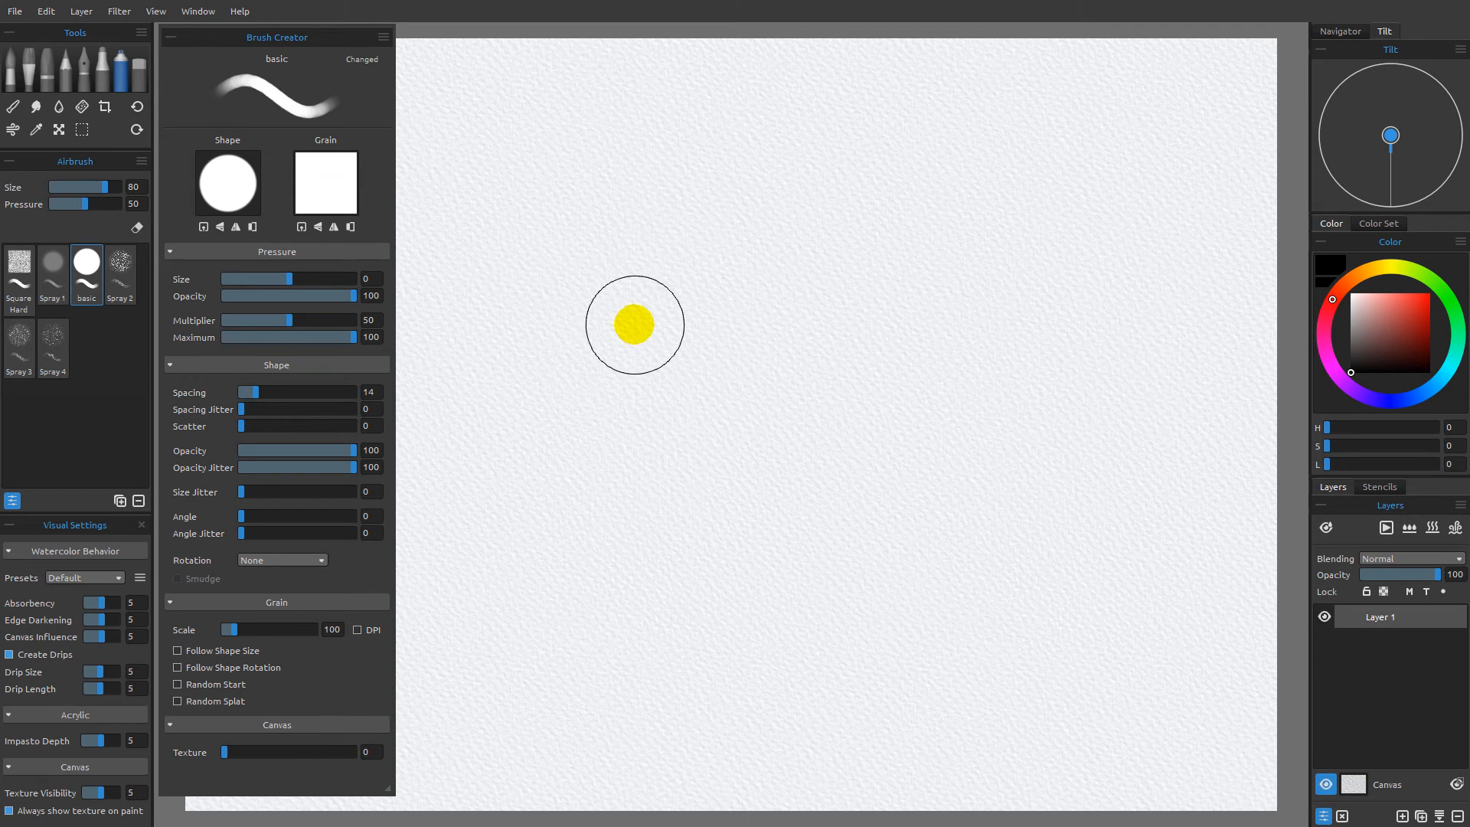
key("bracketright")
key("bracketright")
key("bracketright")
key("bracketright")
key("bracketleft")
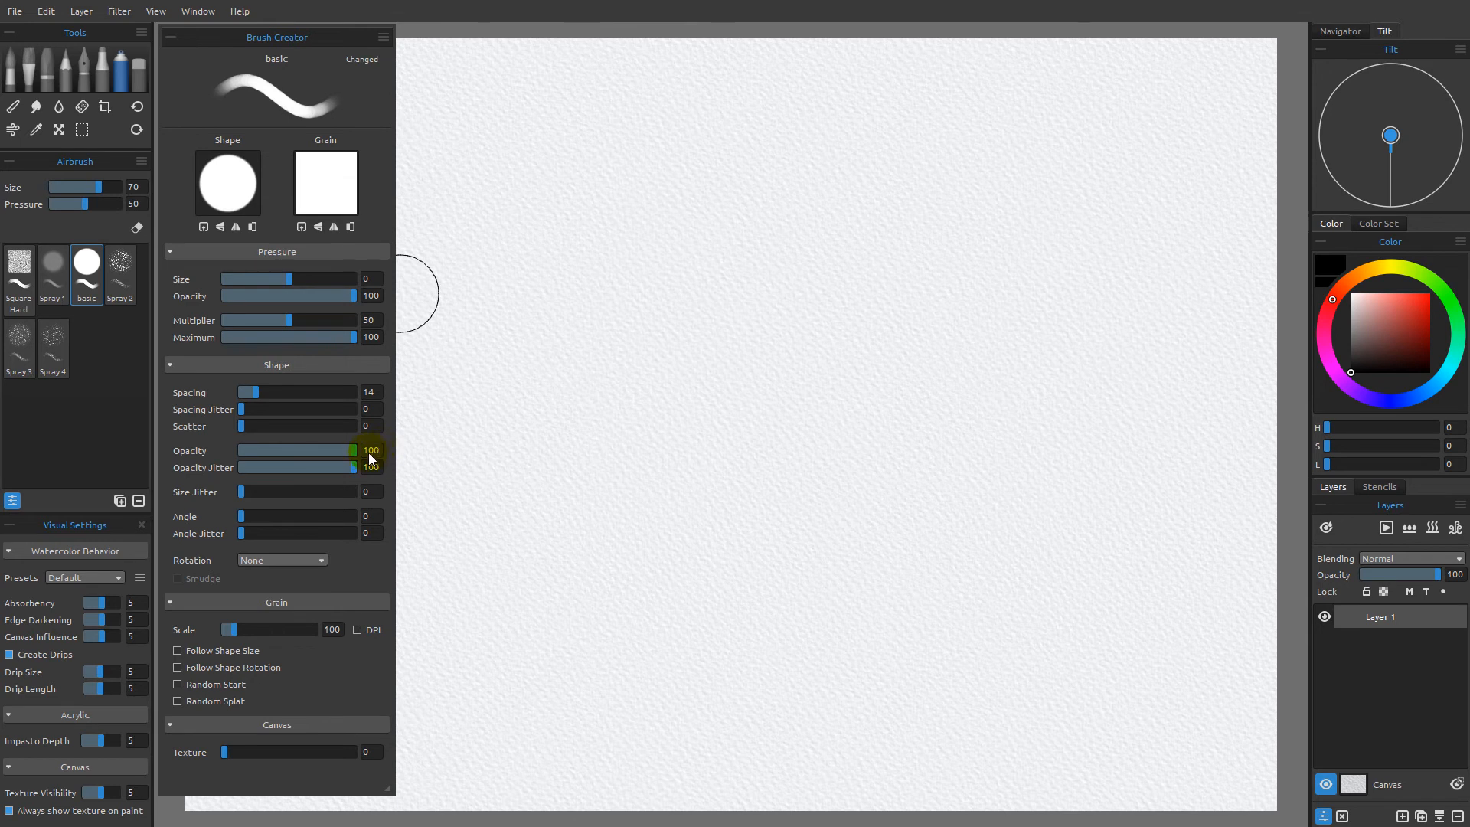
Set the opacity jitter to 0 and the pressure size to 100, and paint two curved strokes of varying thickness.
left_click_drag(355, 463, 223, 457)
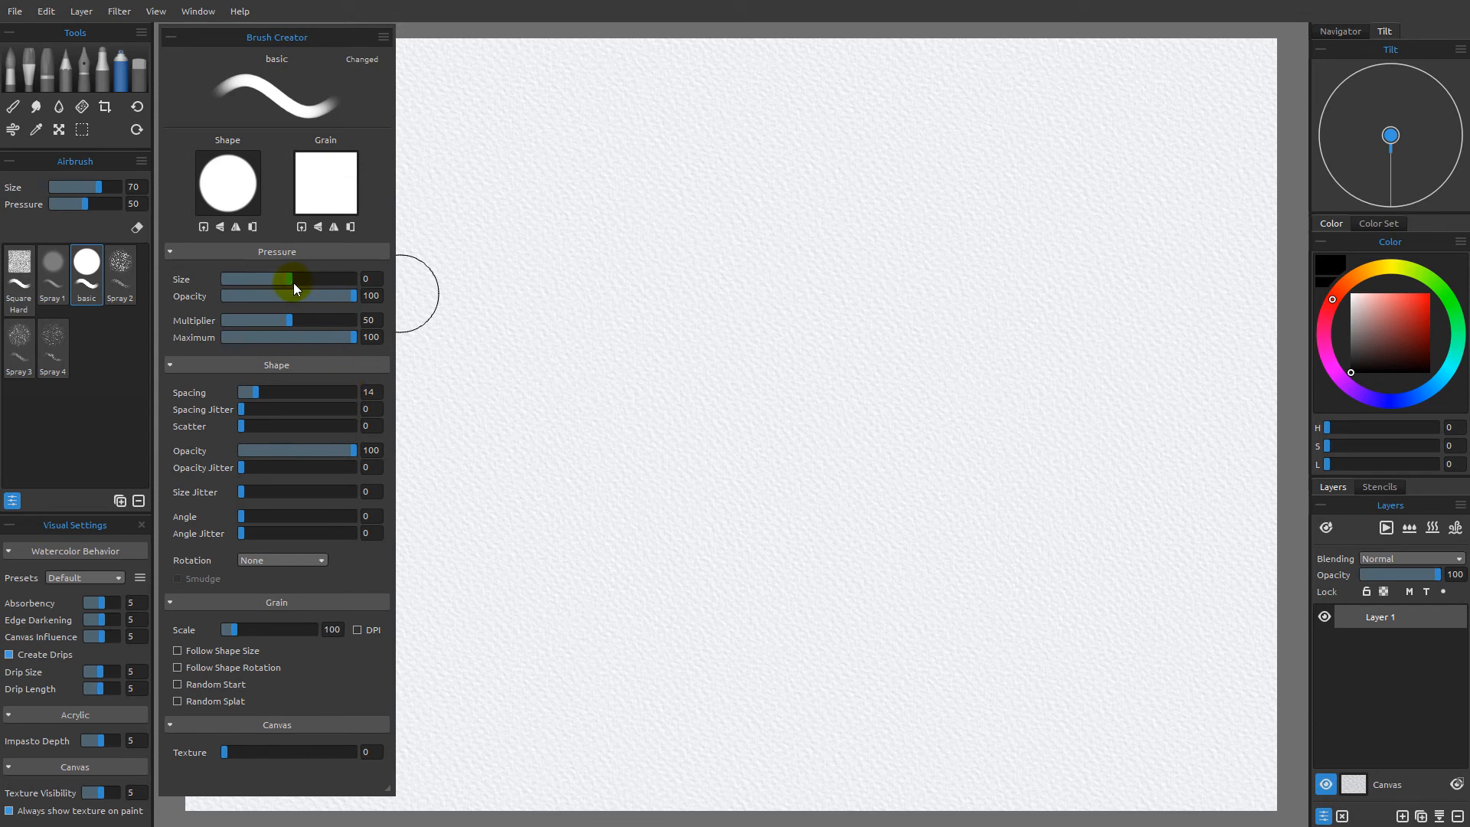
left_click_drag(288, 277, 360, 278)
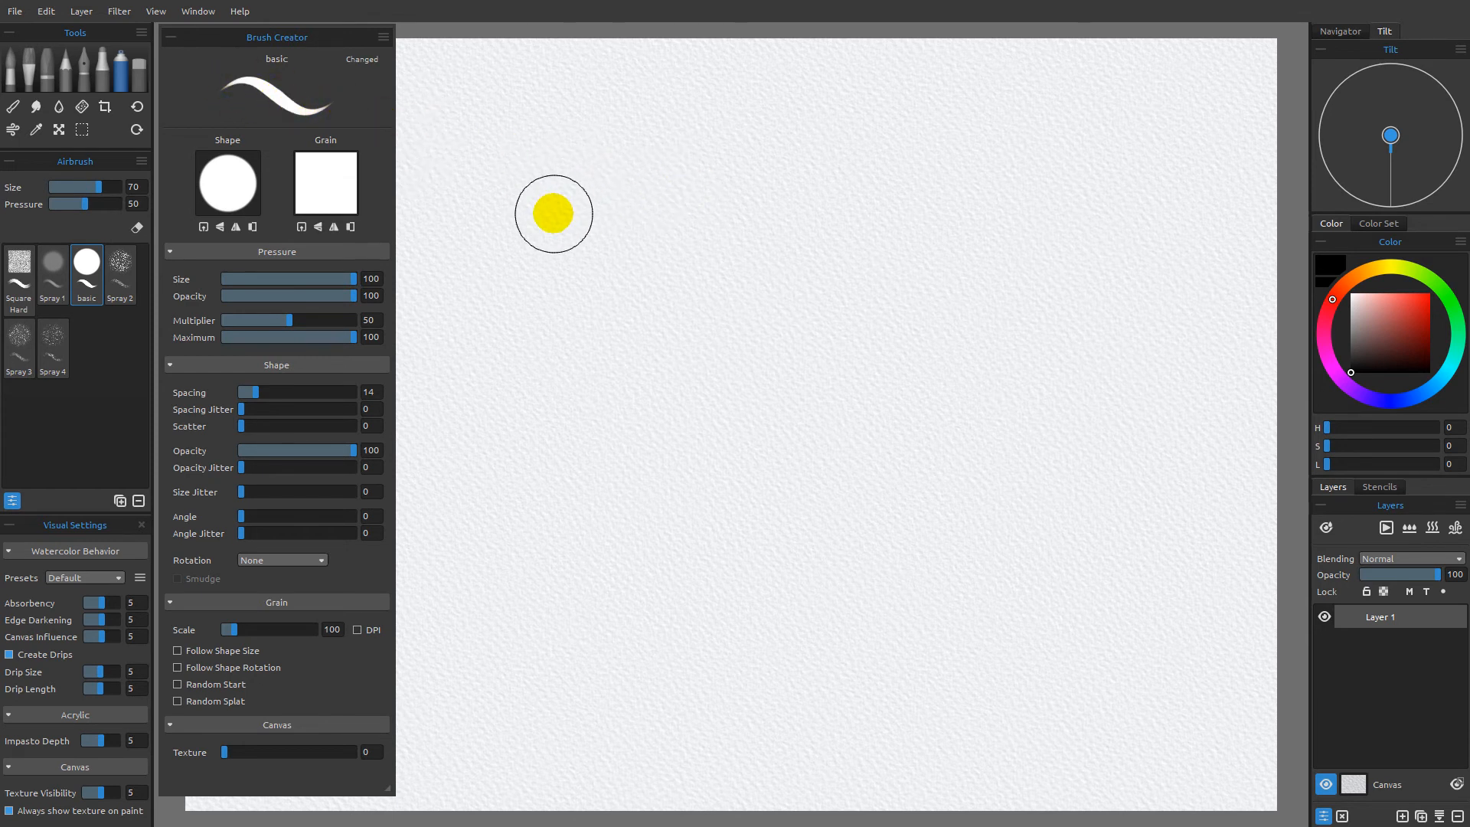
mouse_move(504, 265)
left_mouse_down()
mouse_move(591, 191)
mouse_move(801, 309)
mouse_move(932, 263)
left_mouse_up()
mouse_move(971, 240)
left_mouse_down()
mouse_move(1105, 267)
mouse_move(1006, 443)
left_mouse_up()
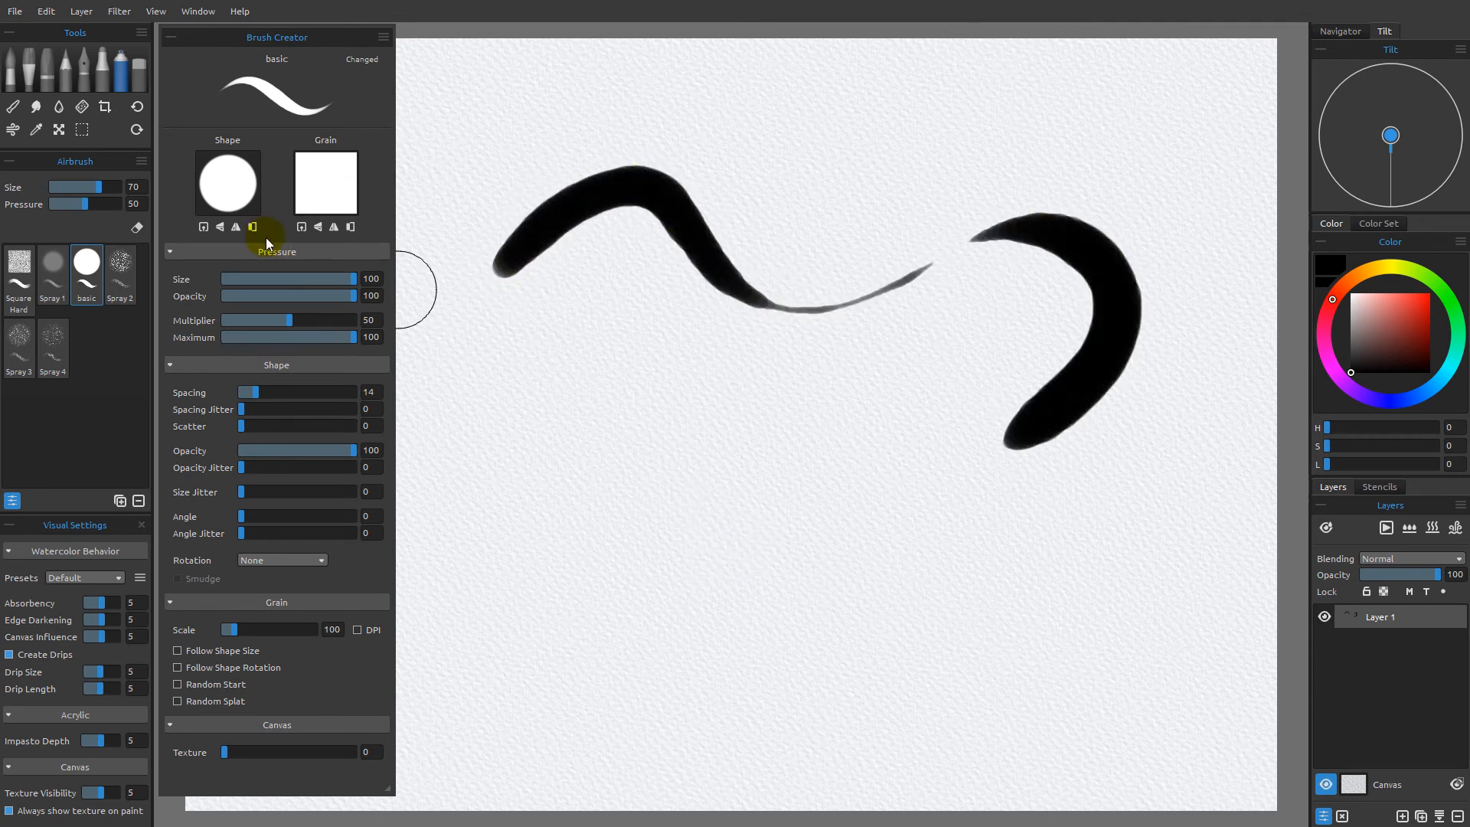
Paint two wavy strokes across the lower canvas, one with the pressure size at -100 and one at -56.
left_click_drag(350, 282, 161, 283)
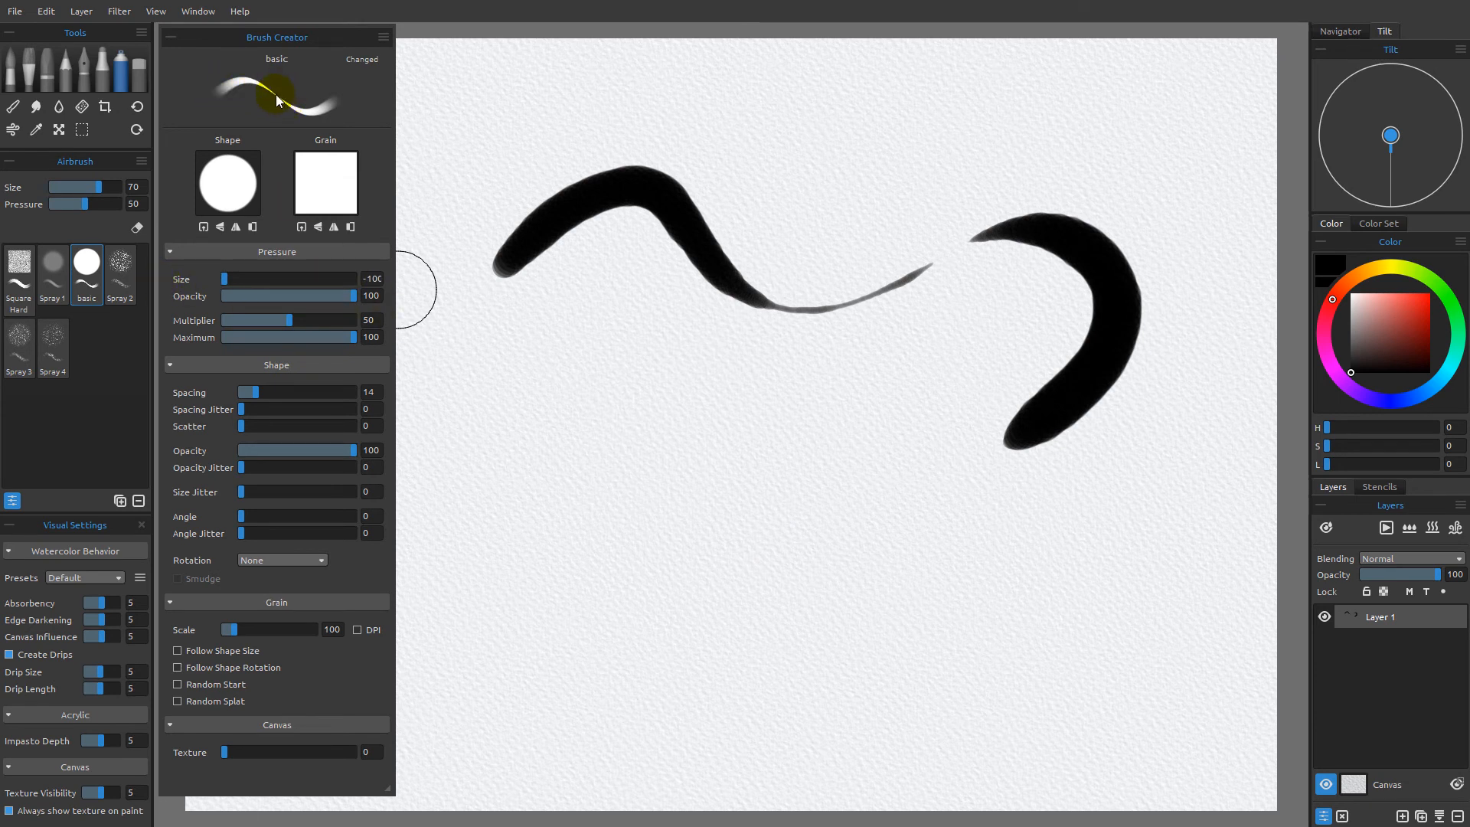
mouse_move(514, 478)
left_mouse_down()
mouse_move(524, 445)
mouse_move(666, 392)
mouse_move(799, 489)
mouse_move(965, 568)
mouse_move(1166, 463)
left_mouse_up()
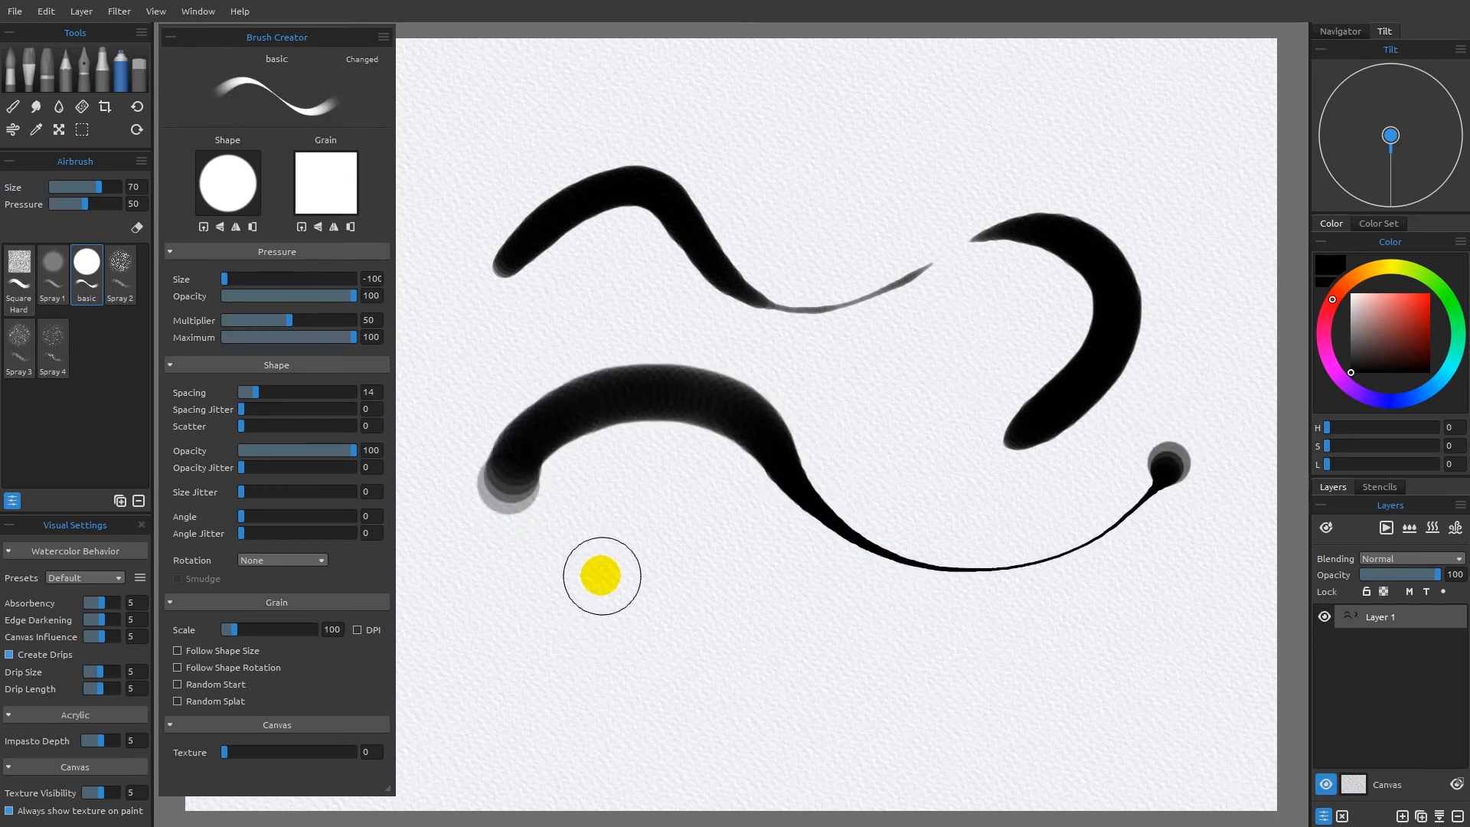
left_click_drag(225, 278, 252, 281)
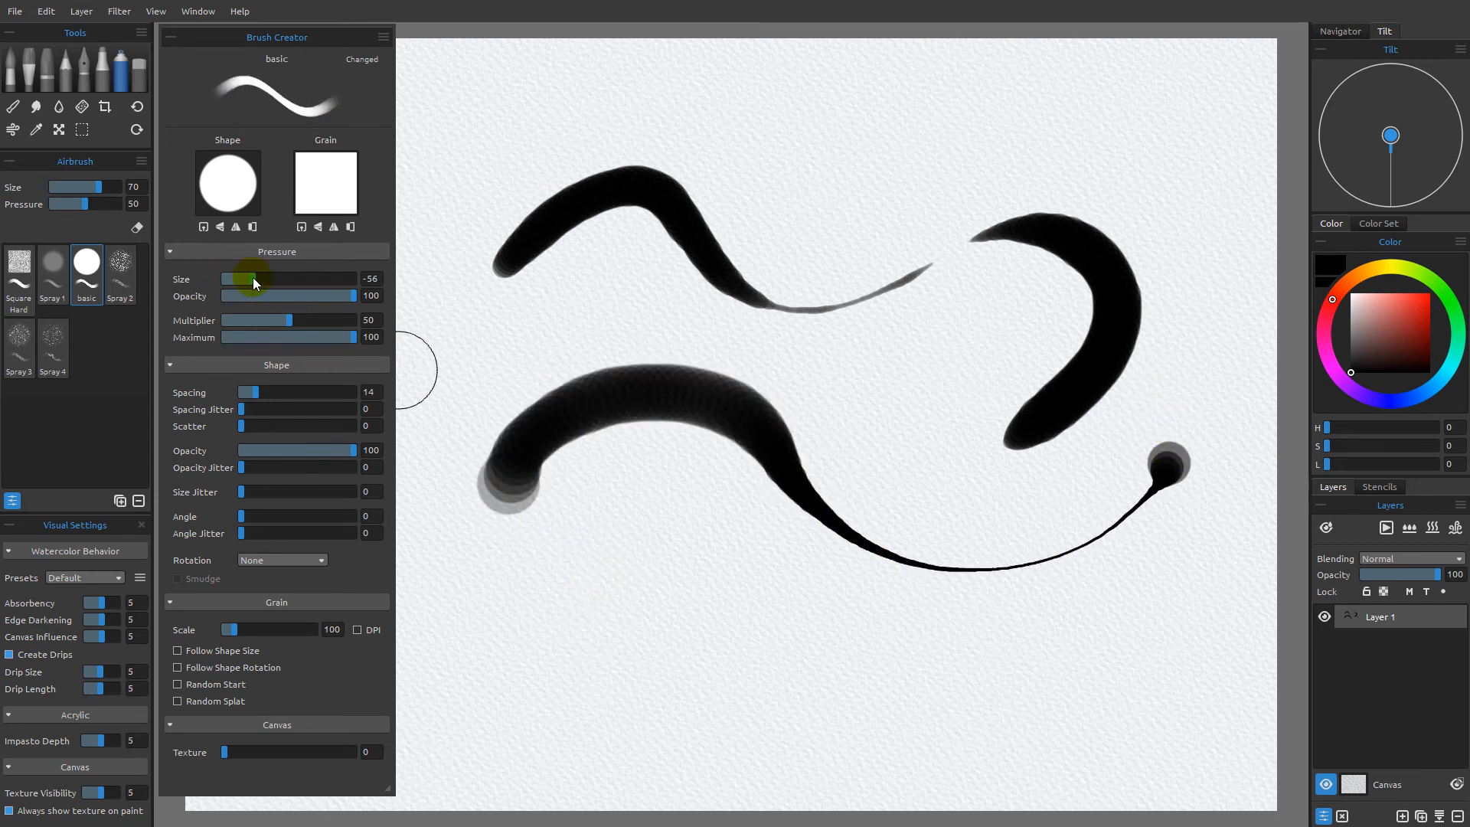
mouse_move(518, 640)
left_mouse_down()
mouse_move(759, 543)
mouse_move(923, 706)
mouse_move(1160, 542)
left_mouse_up()
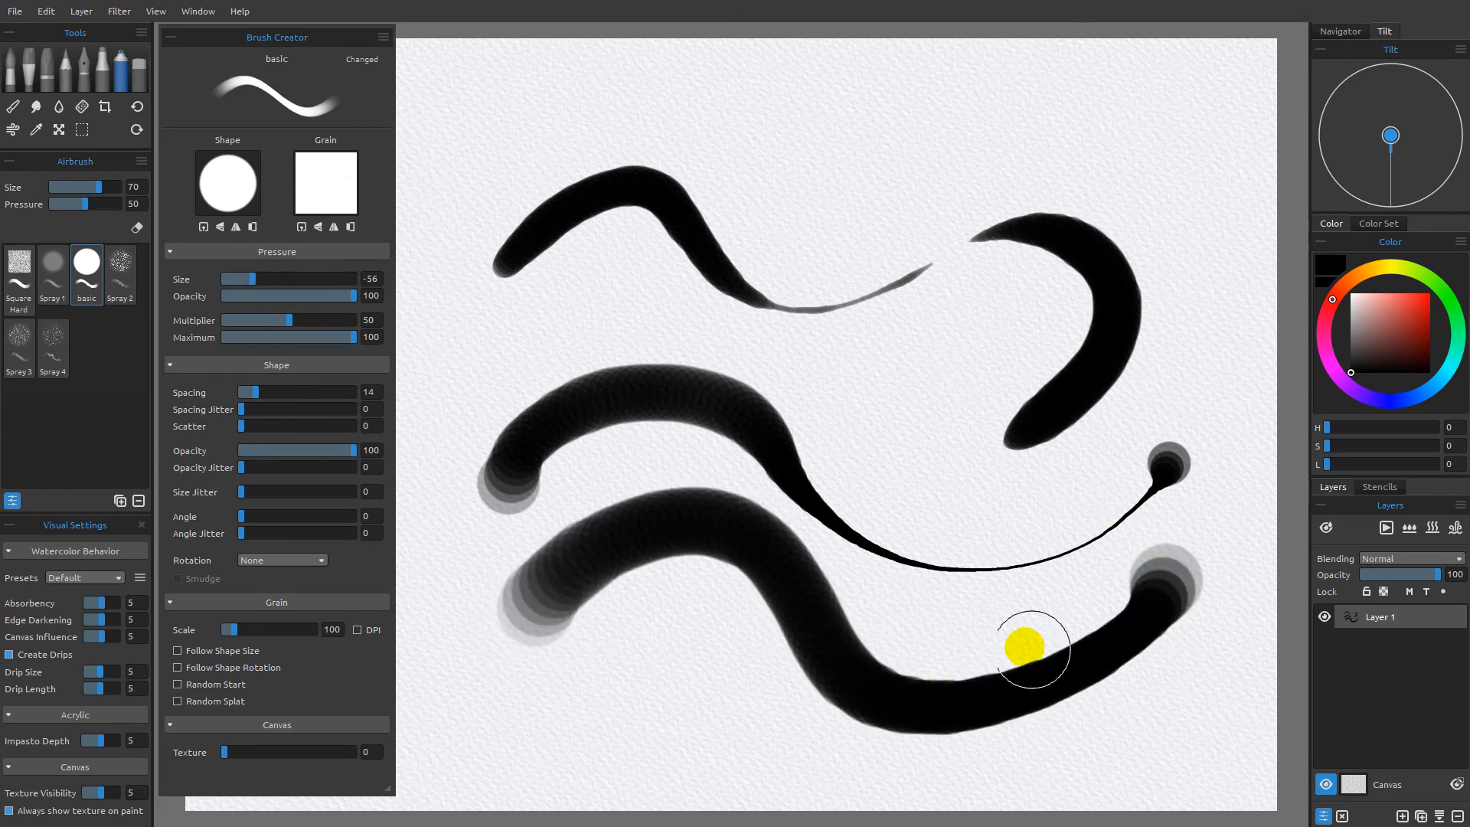
Set the pressure size to 56, paint a curved stroke along the canvas's upper edge, and clear the layer.
left_click_drag(259, 282, 324, 279)
mouse_move(754, 164)
left_mouse_down()
mouse_move(830, 122)
mouse_move(1182, 148)
mouse_move(1186, 192)
left_mouse_up()
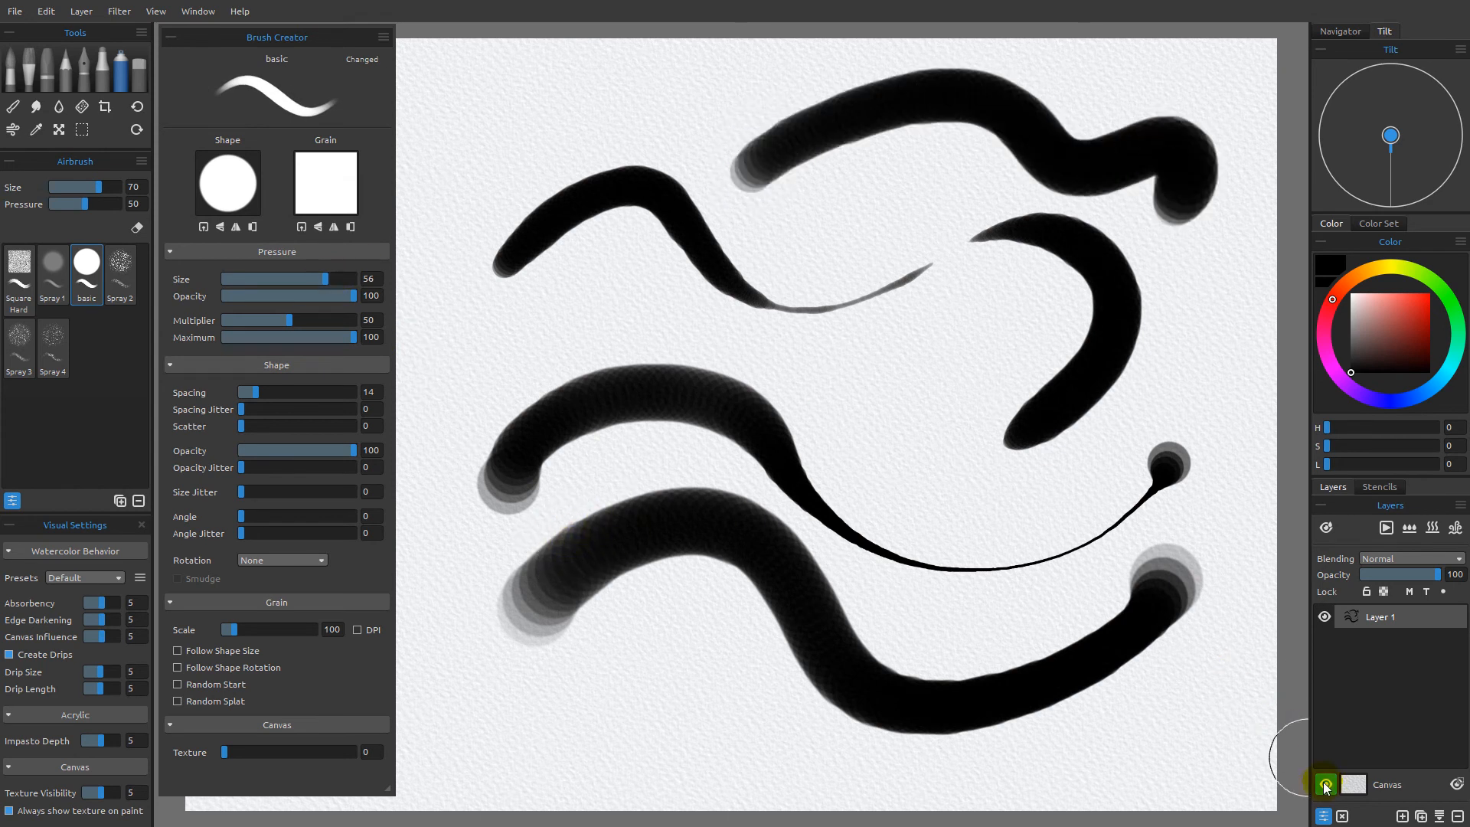
key("Delete")
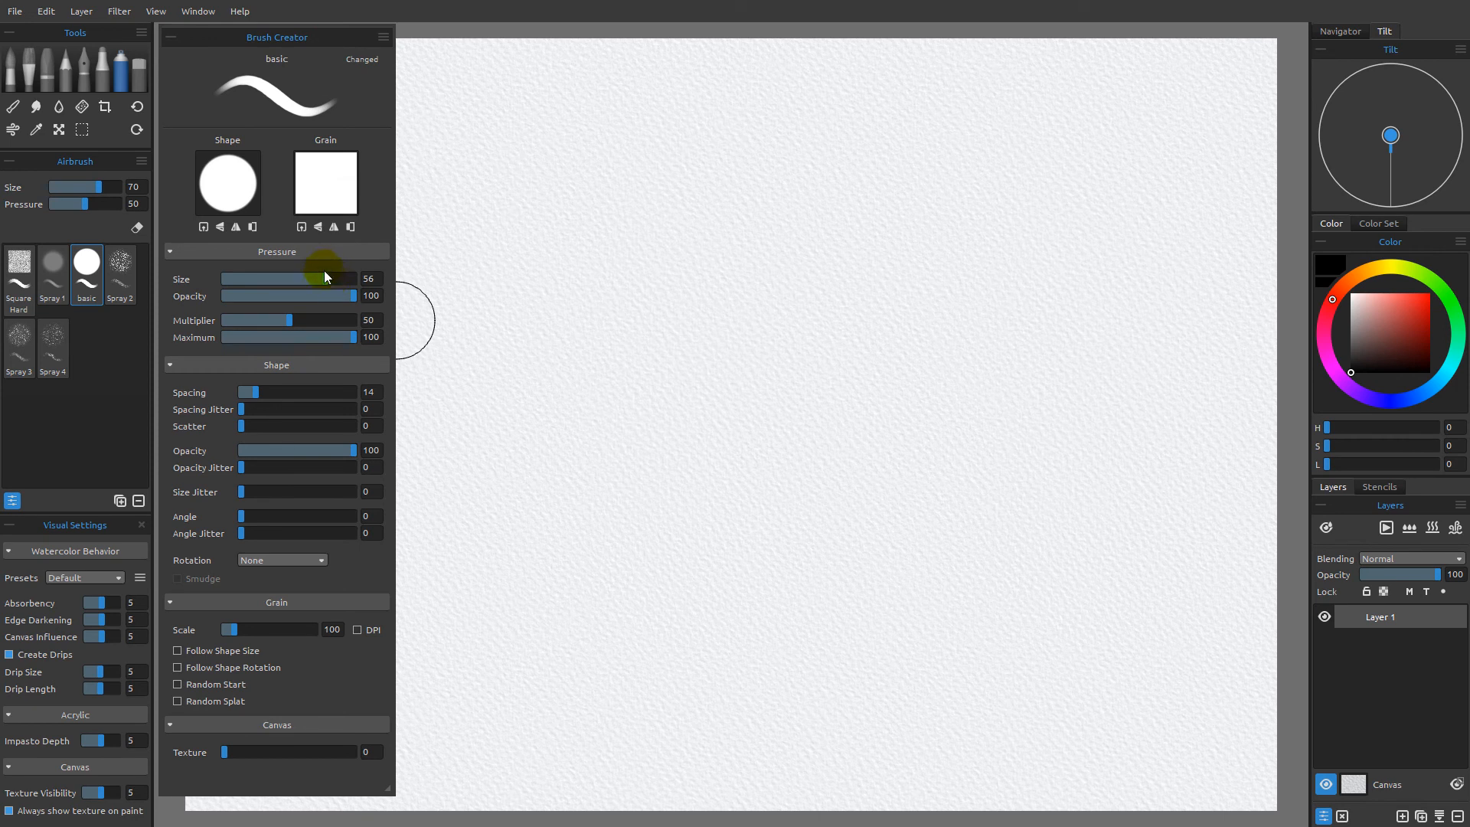
Reset the basic brush to its saved settings, set the size jitter to 100, and paint a straight row of dots.
left_click(383, 36)
left_click(402, 63)
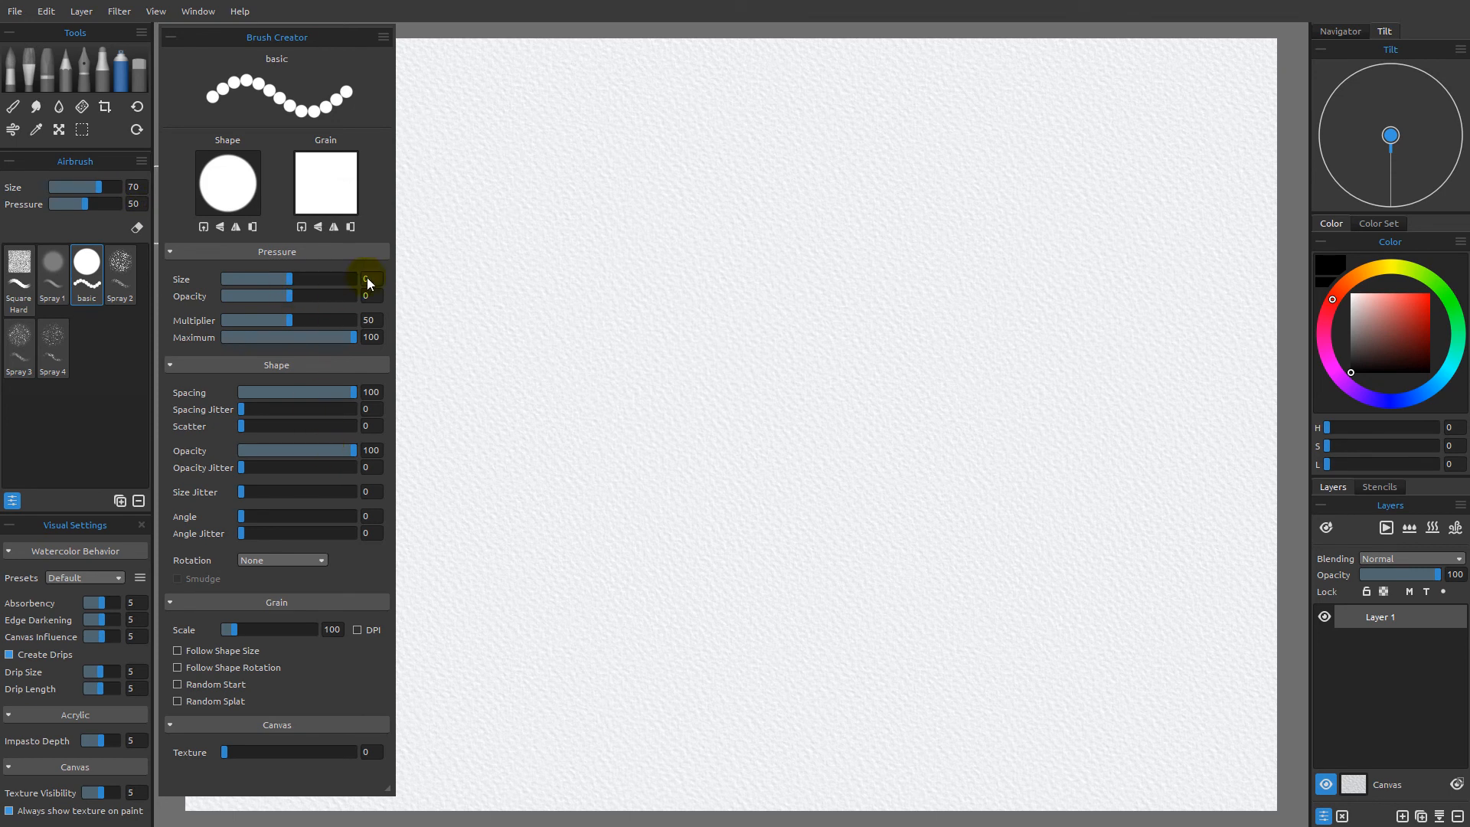
left_click_drag(241, 491, 373, 495)
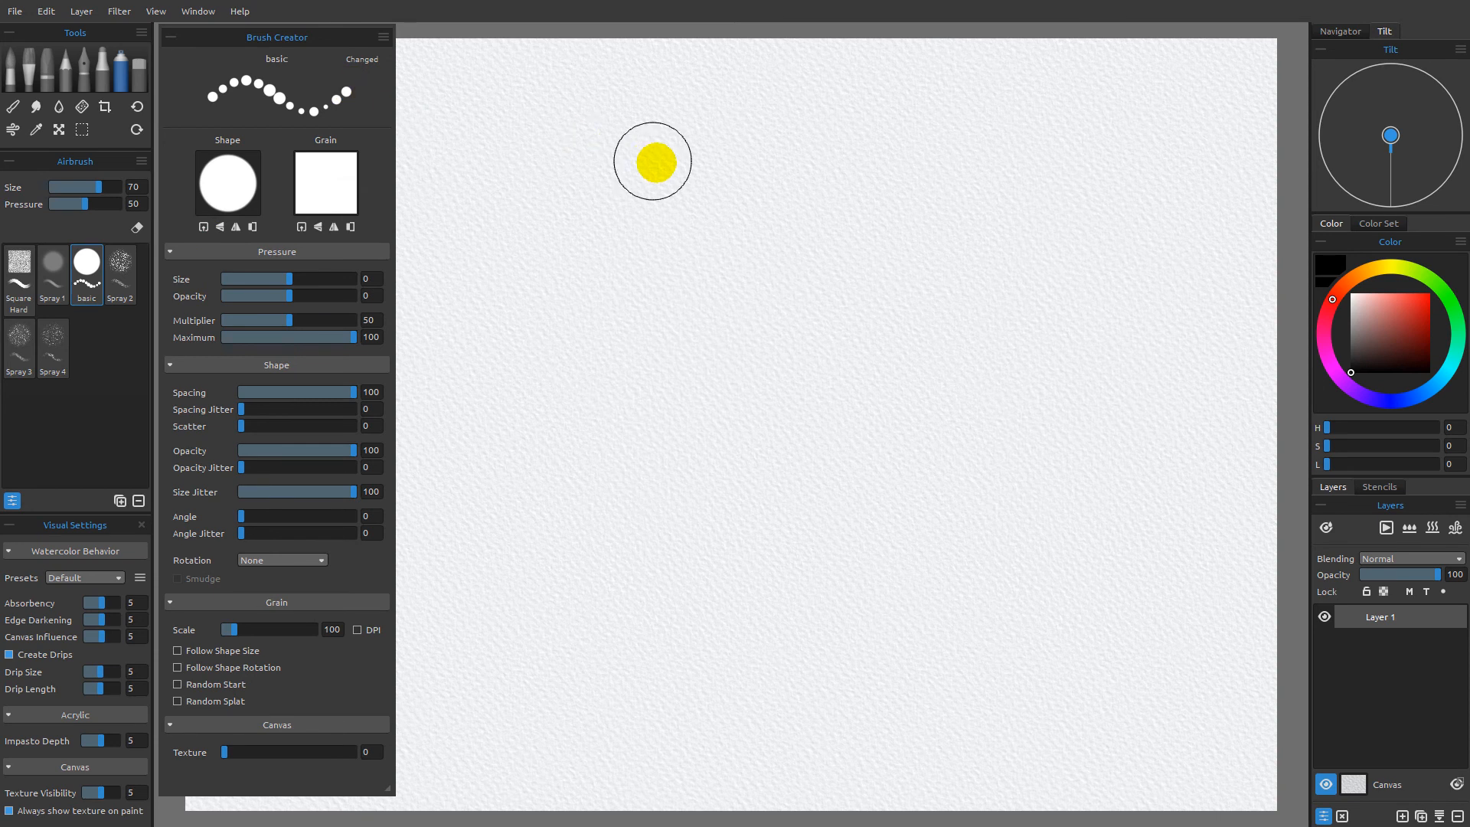
mouse_move(486, 148)
left_mouse_down()
mouse_move(1214, 148)
mouse_move(486, 148)
left_mouse_up()
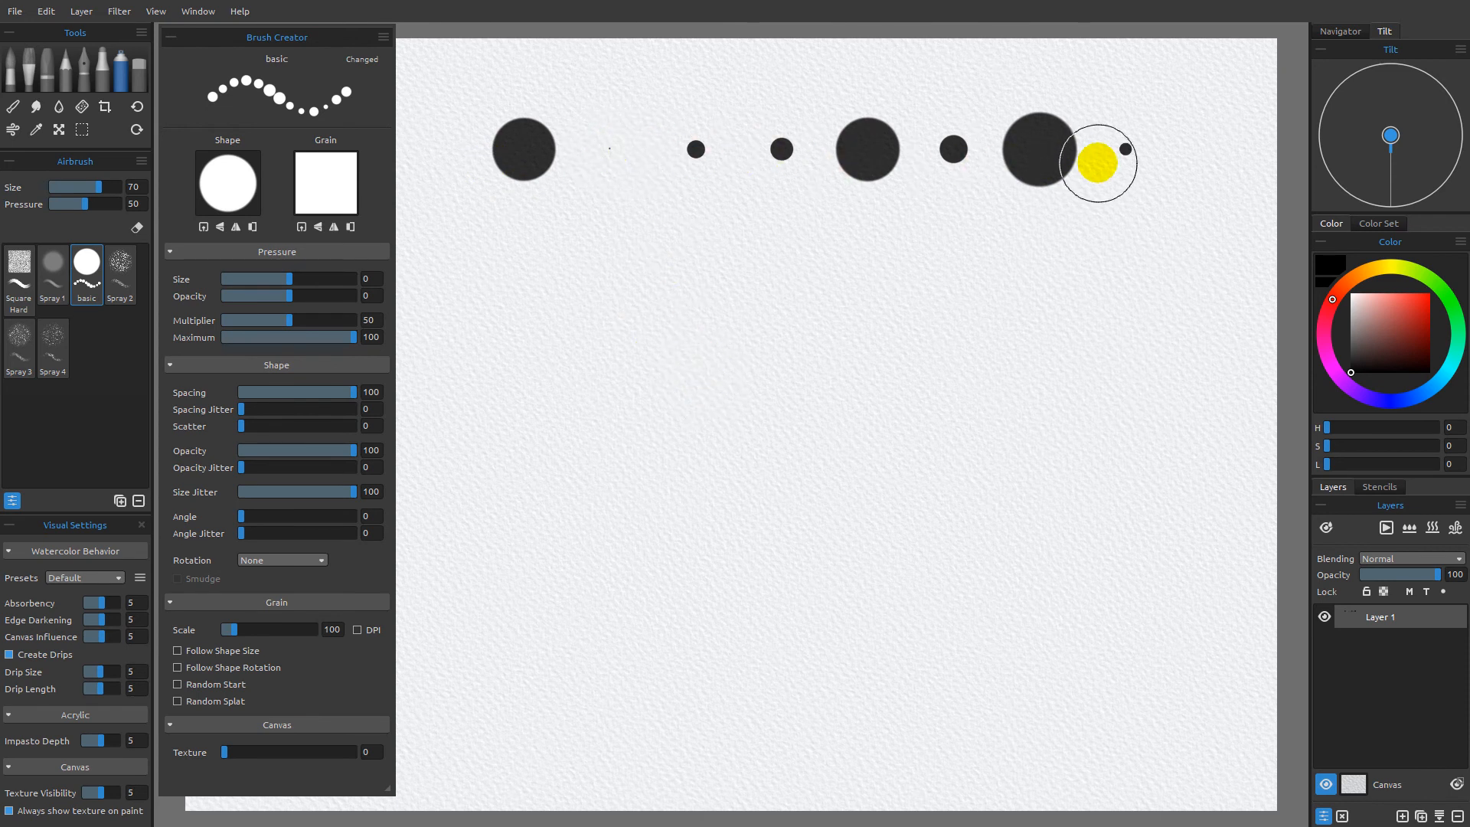
Set the spacing to 27 and paint a straight row of overlapping dots below the first row.
left_click_drag(351, 392, 267, 397)
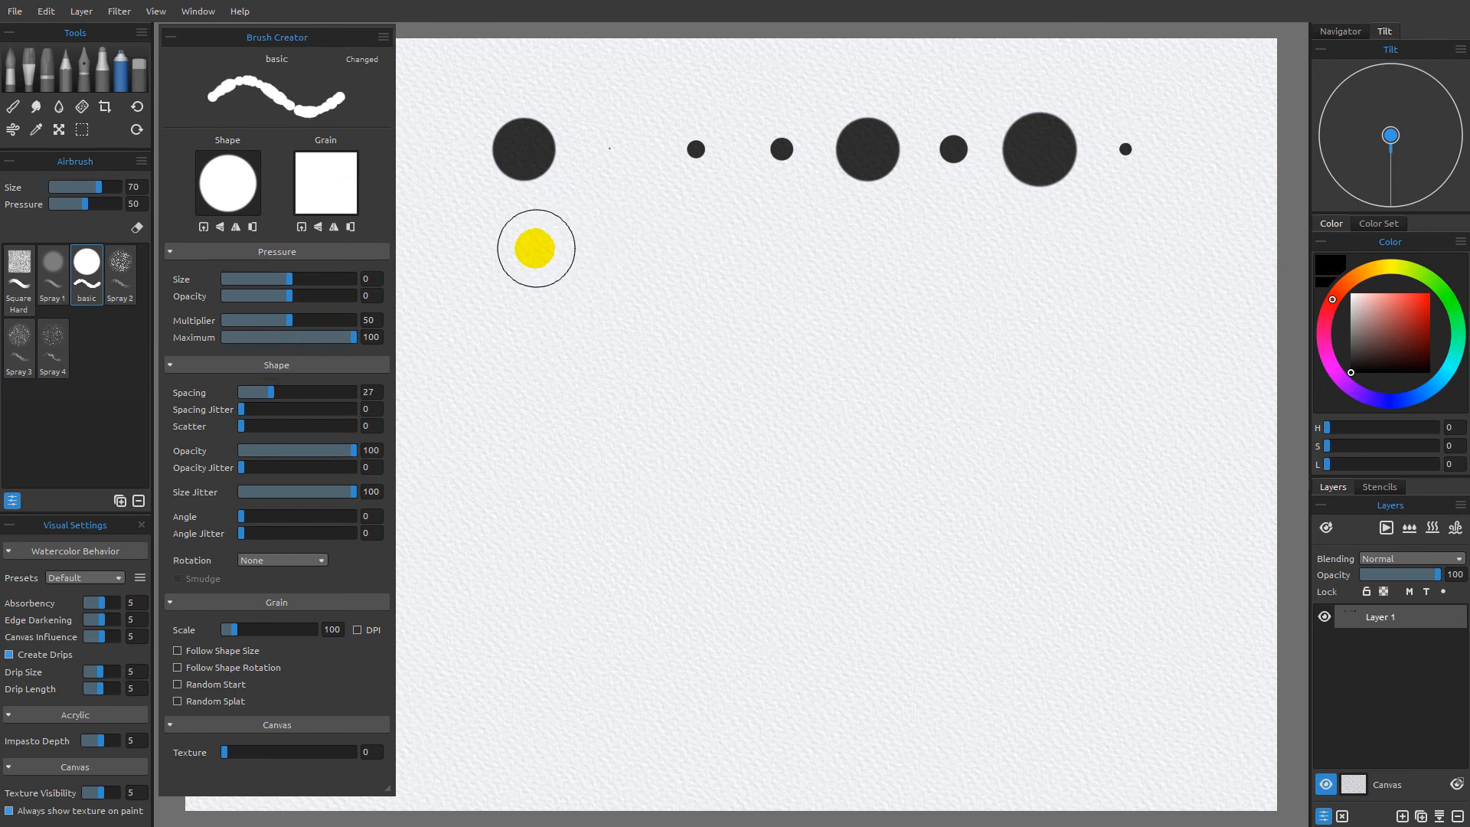
left_click_drag(1153, 254, 521, 255)
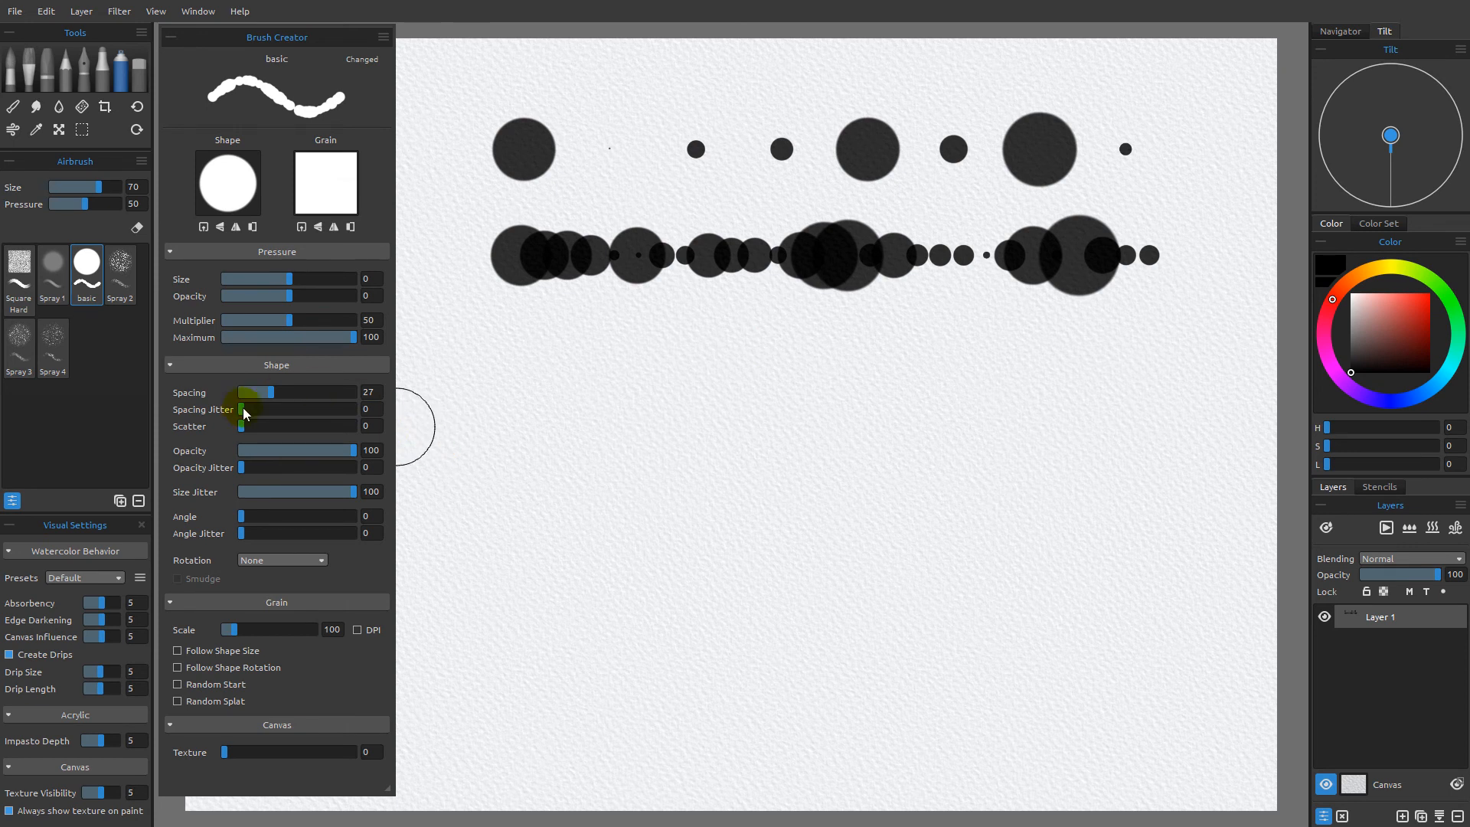
Paint scattered dots across the middle and lower canvas with the spacing jitter and scatter set to 100, and clear the layer.
left_click_drag(240, 414, 371, 413)
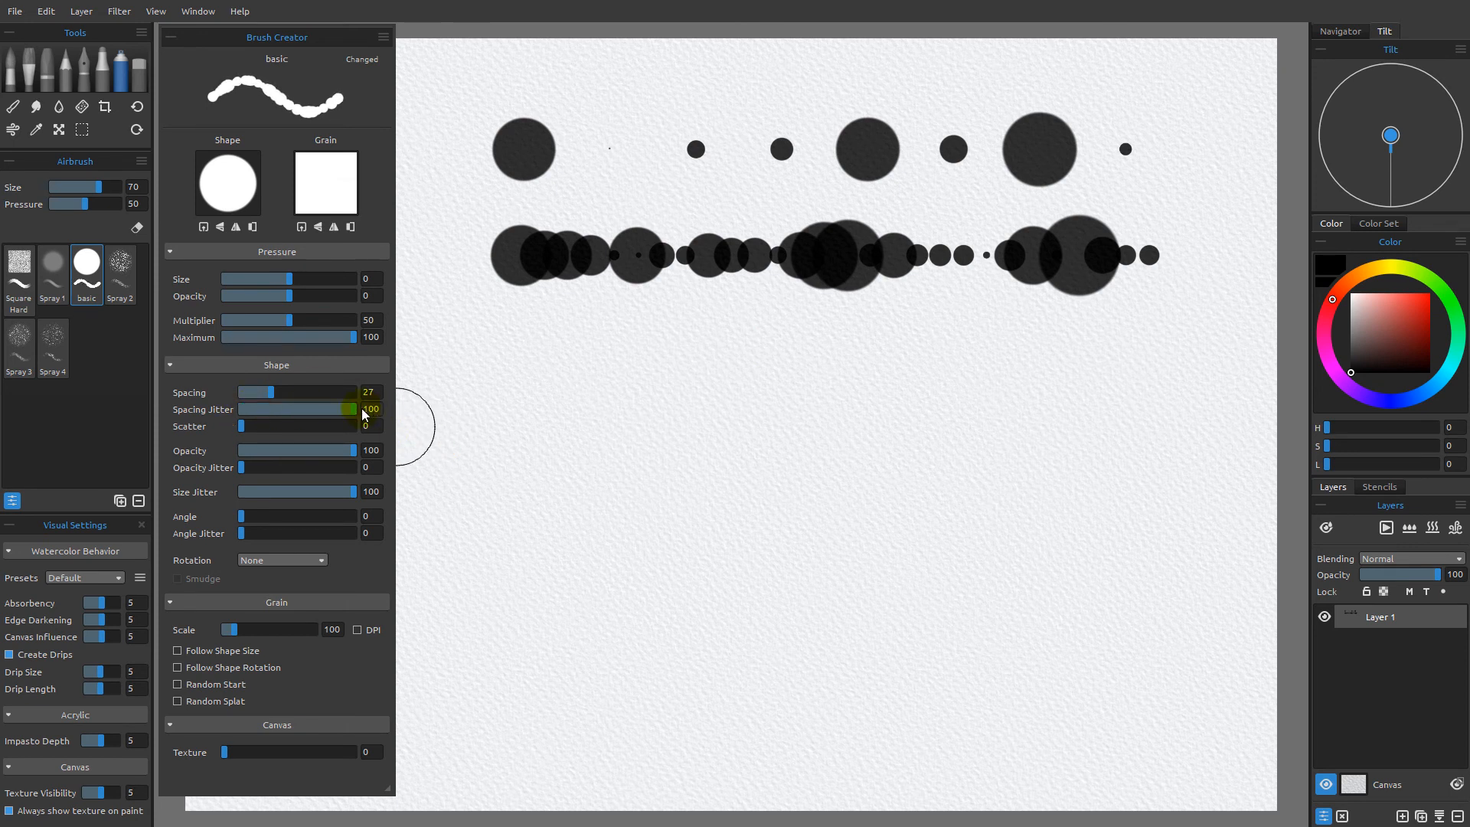
left_click_drag(247, 425, 377, 424)
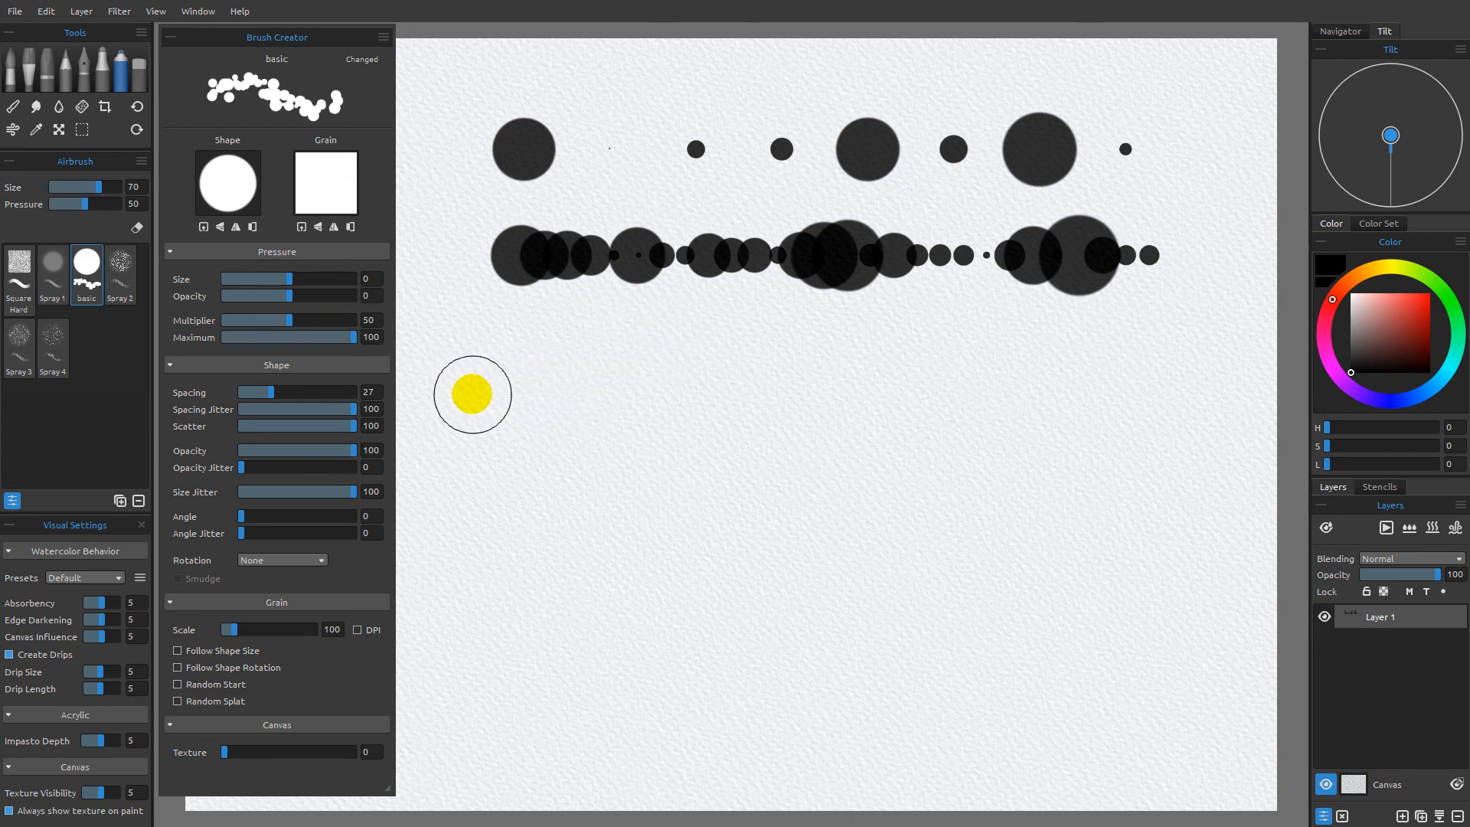
key("shift")
mouse_move(1182, 387)
left_mouse_down()
mouse_move(469, 370)
mouse_move(564, 474)
left_mouse_up()
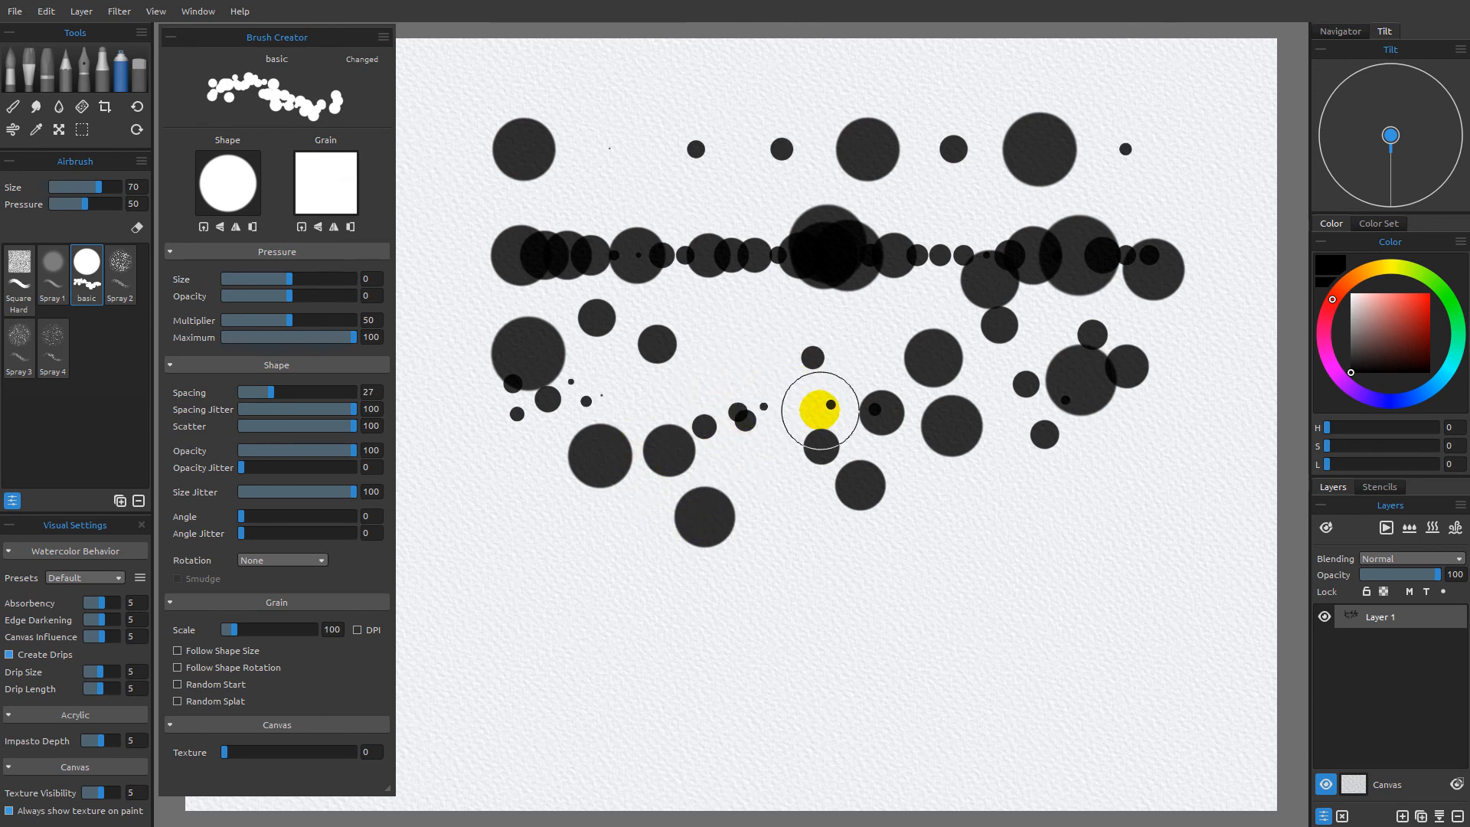
left_click_drag(818, 544, 888, 629)
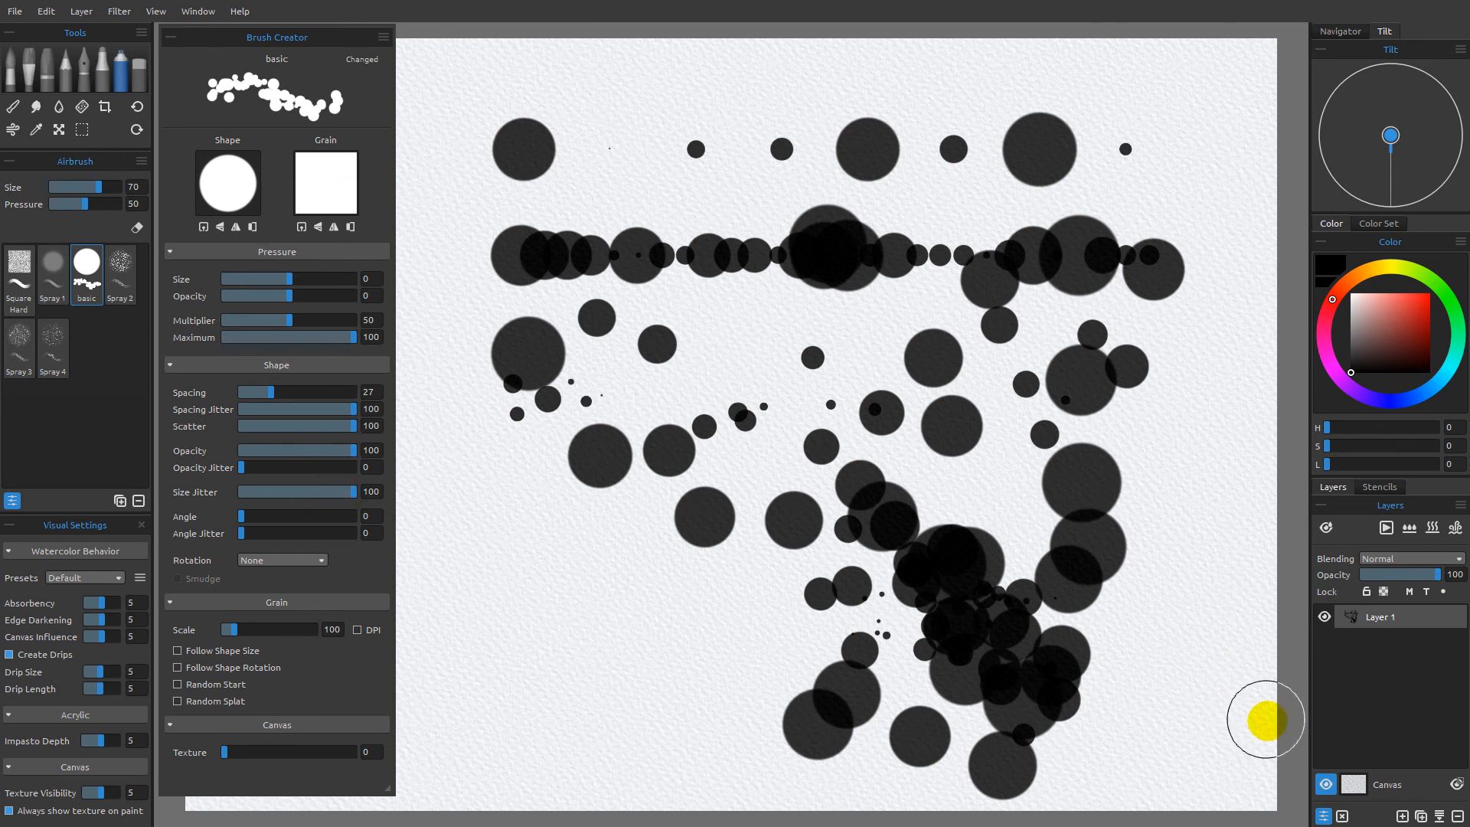
left_click(1340, 816)
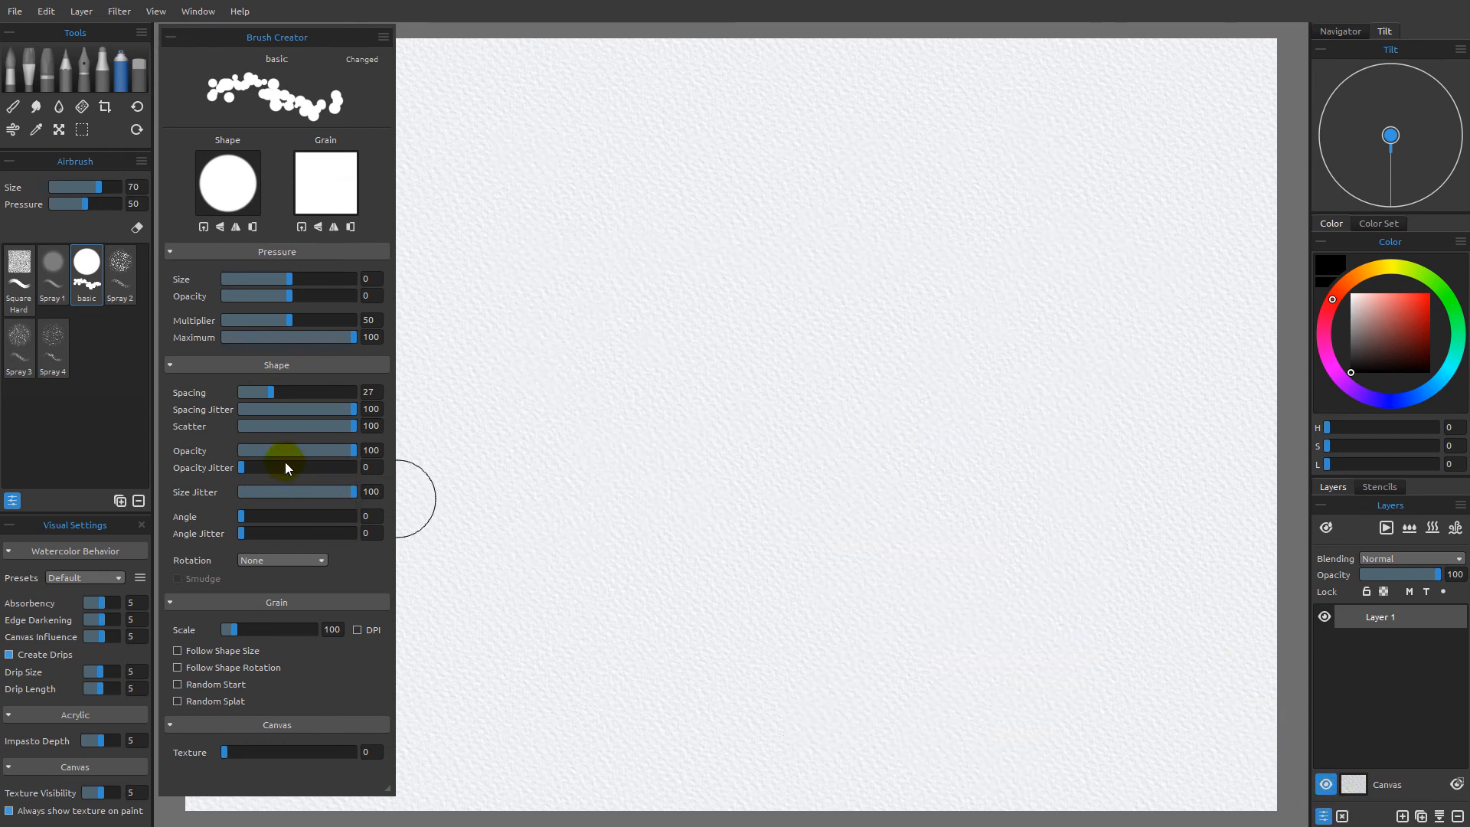
Paint a dense cluster of scattered dots around the canvas centre with the opacity jitter set to 100, and clear the layer.
left_click_drag(243, 463, 357, 467)
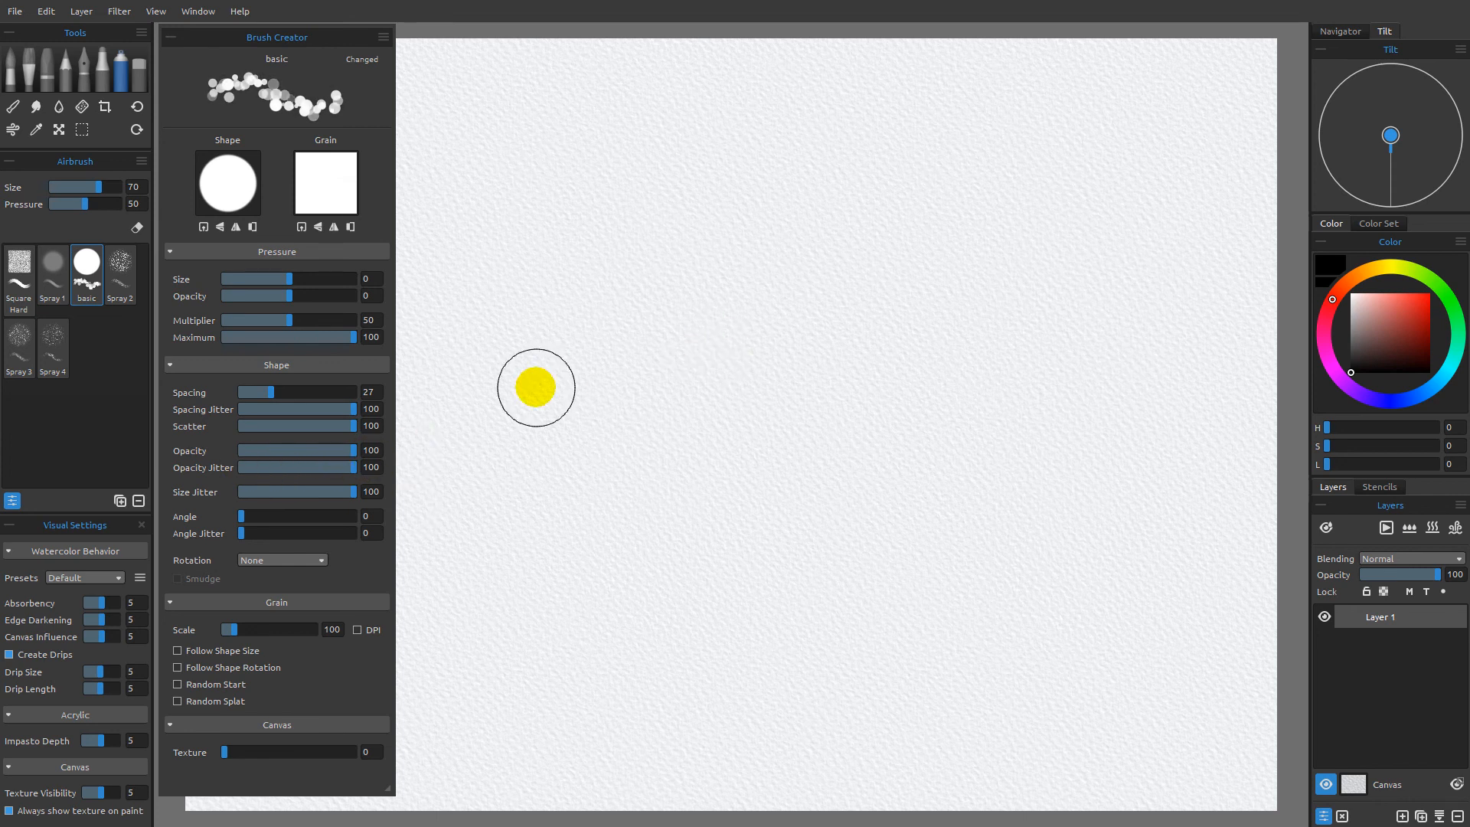
mouse_move(631, 333)
left_mouse_down()
mouse_move(806, 322)
mouse_move(672, 466)
mouse_move(908, 347)
mouse_move(741, 391)
mouse_move(942, 225)
mouse_move(706, 407)
mouse_move(579, 409)
mouse_move(894, 356)
mouse_move(745, 372)
mouse_move(978, 349)
mouse_move(633, 299)
mouse_move(750, 234)
mouse_move(823, 482)
mouse_move(1030, 500)
mouse_move(689, 384)
left_mouse_up()
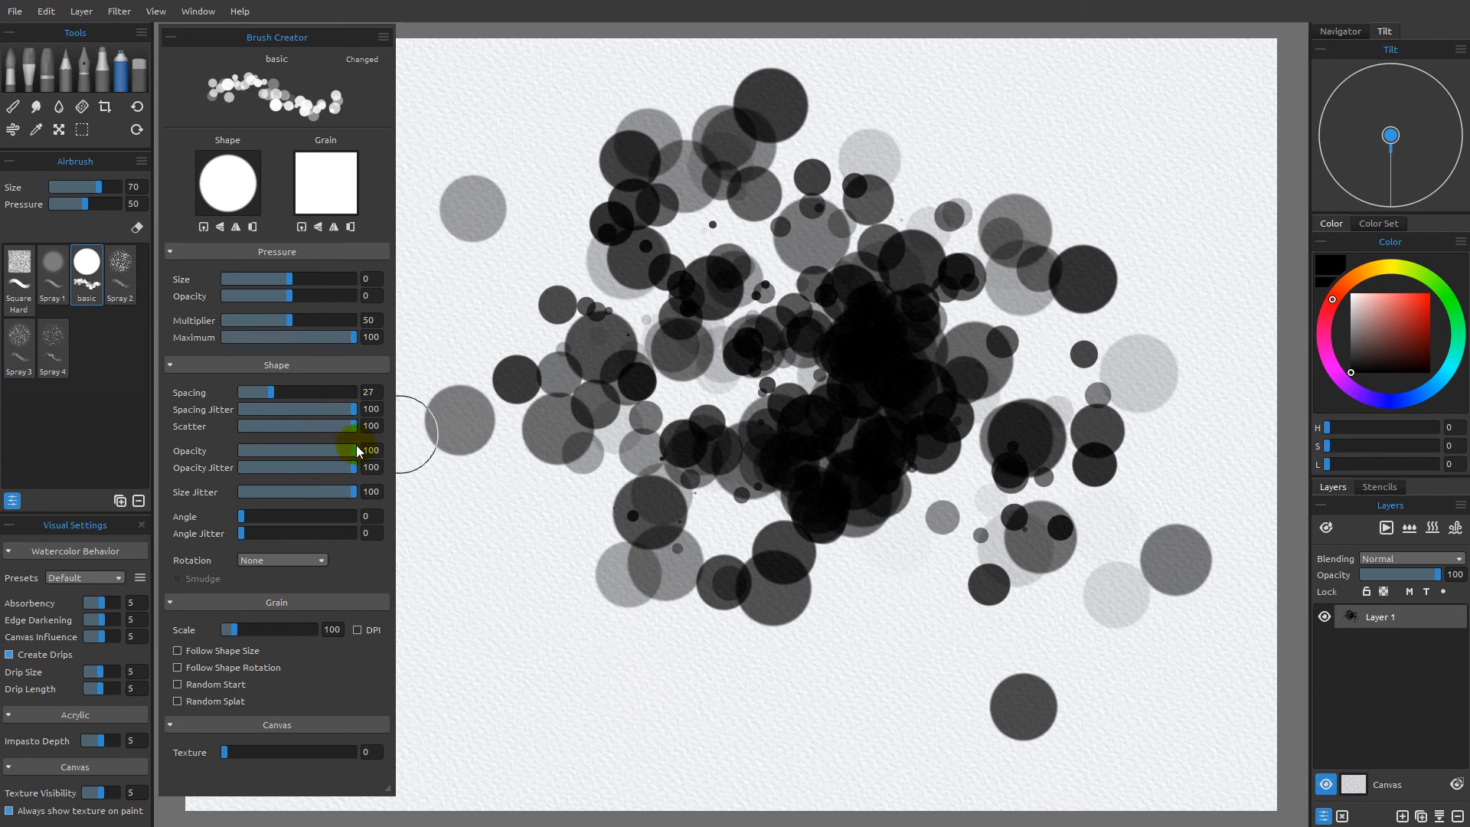
left_click(427, 378)
left_click(574, 333)
mouse_move(579, 327)
left_mouse_down()
mouse_move(618, 319)
mouse_move(693, 486)
mouse_move(617, 475)
left_mouse_up()
left_click(1344, 817)
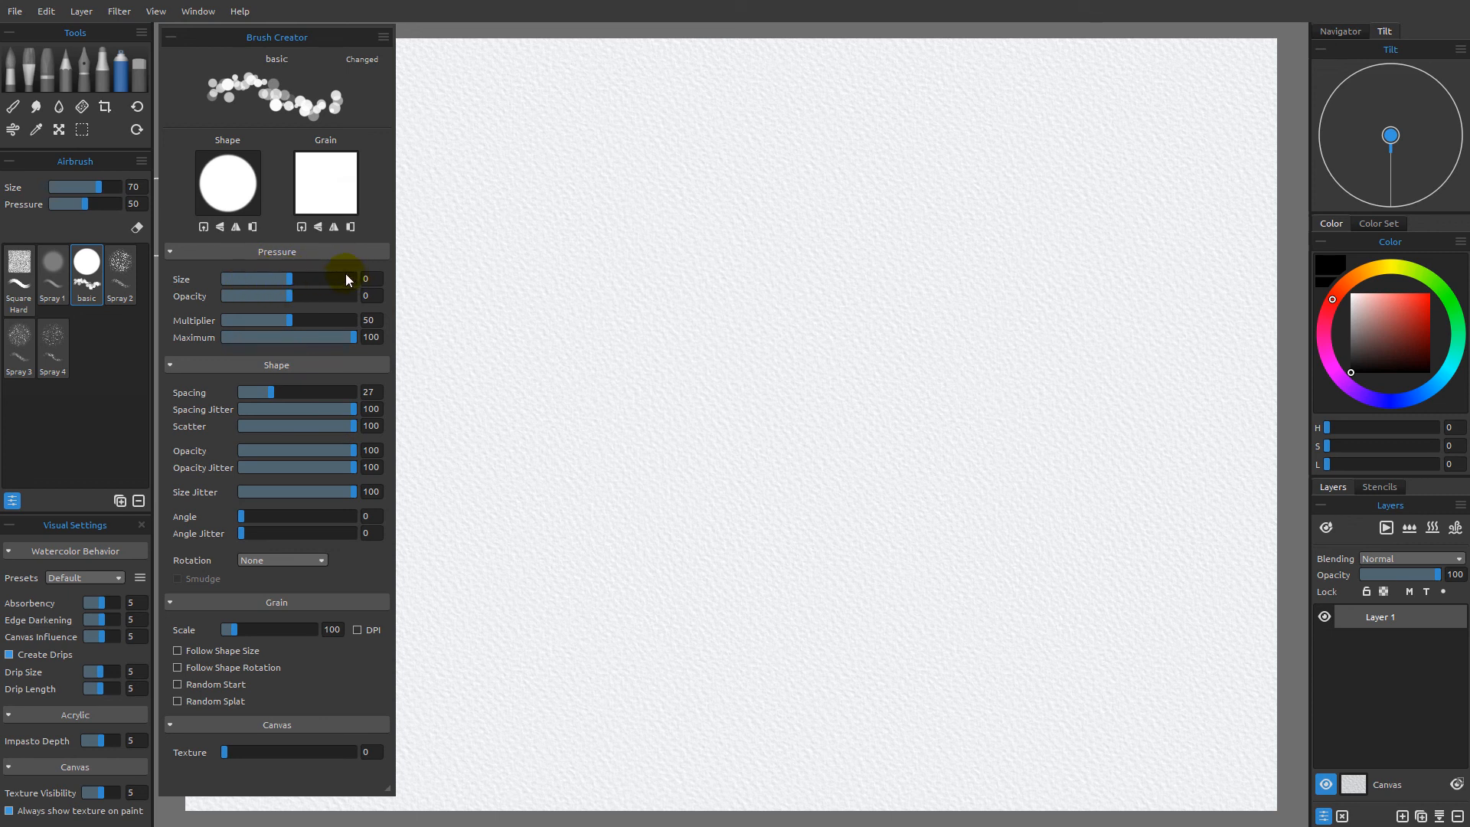
Set the pressure size and pressure opacity to 100 and paint scattered dots over the whole canvas.
mouse_move(288, 278)
left_mouse_down()
mouse_move(356, 281)
mouse_move(362, 296)
left_mouse_up()
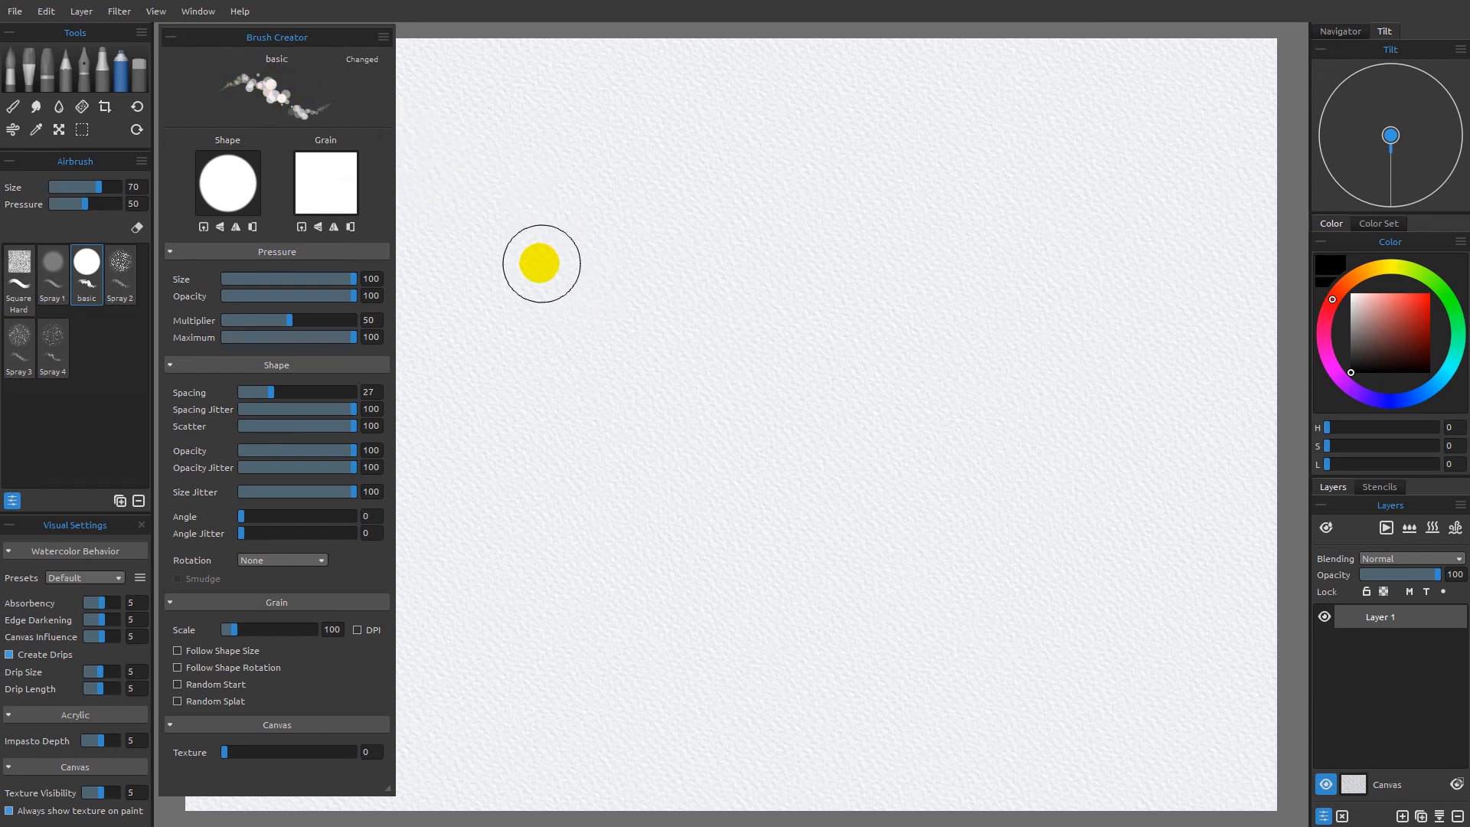
mouse_move(548, 229)
left_mouse_down()
mouse_move(729, 279)
mouse_move(995, 262)
mouse_move(860, 607)
mouse_move(946, 712)
mouse_move(788, 344)
mouse_move(766, 214)
left_mouse_up()
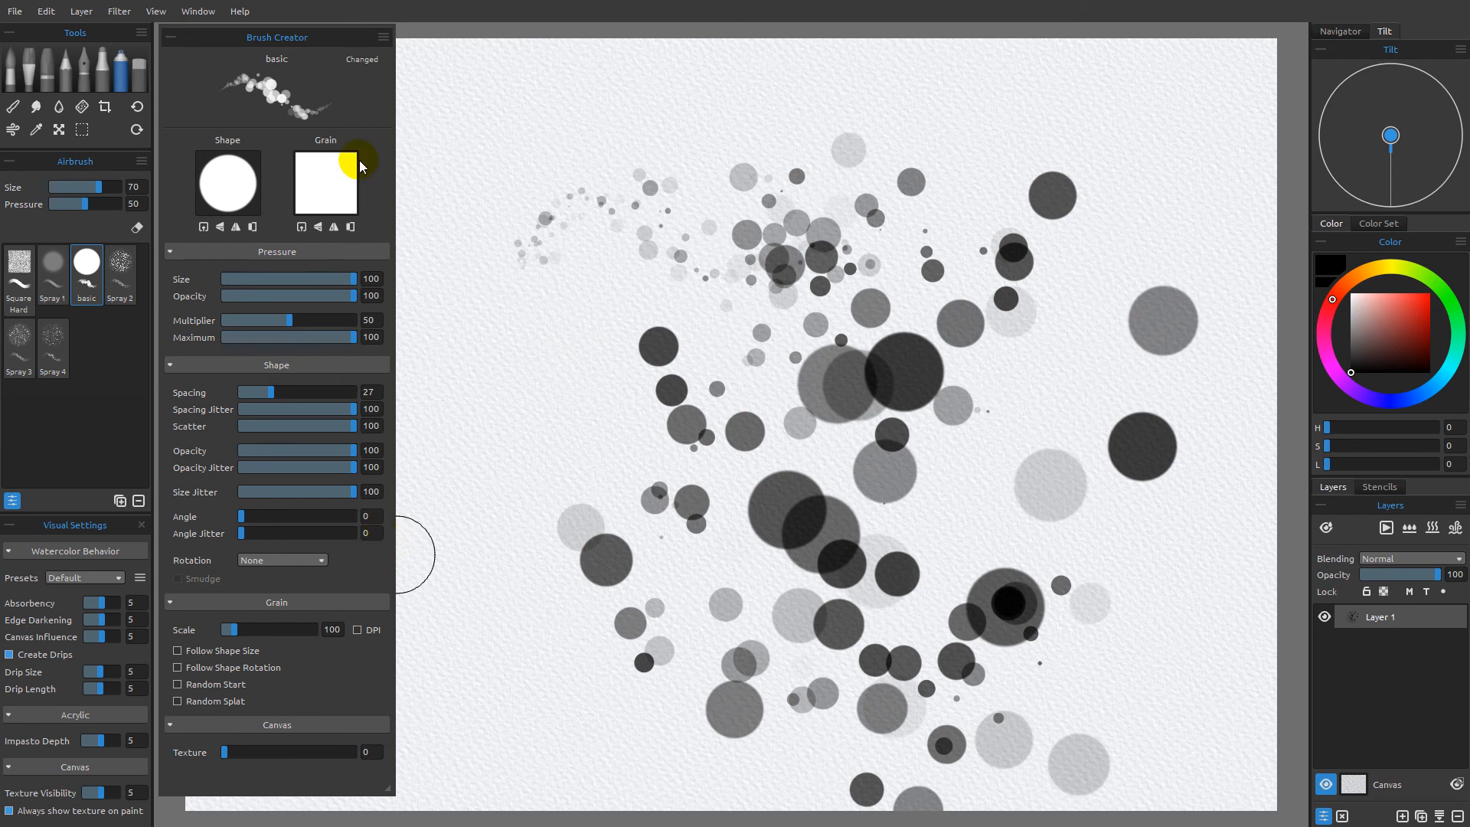
Reset the basic brush to its saved settings and clear the layer.
left_click(383, 37)
left_click(400, 70)
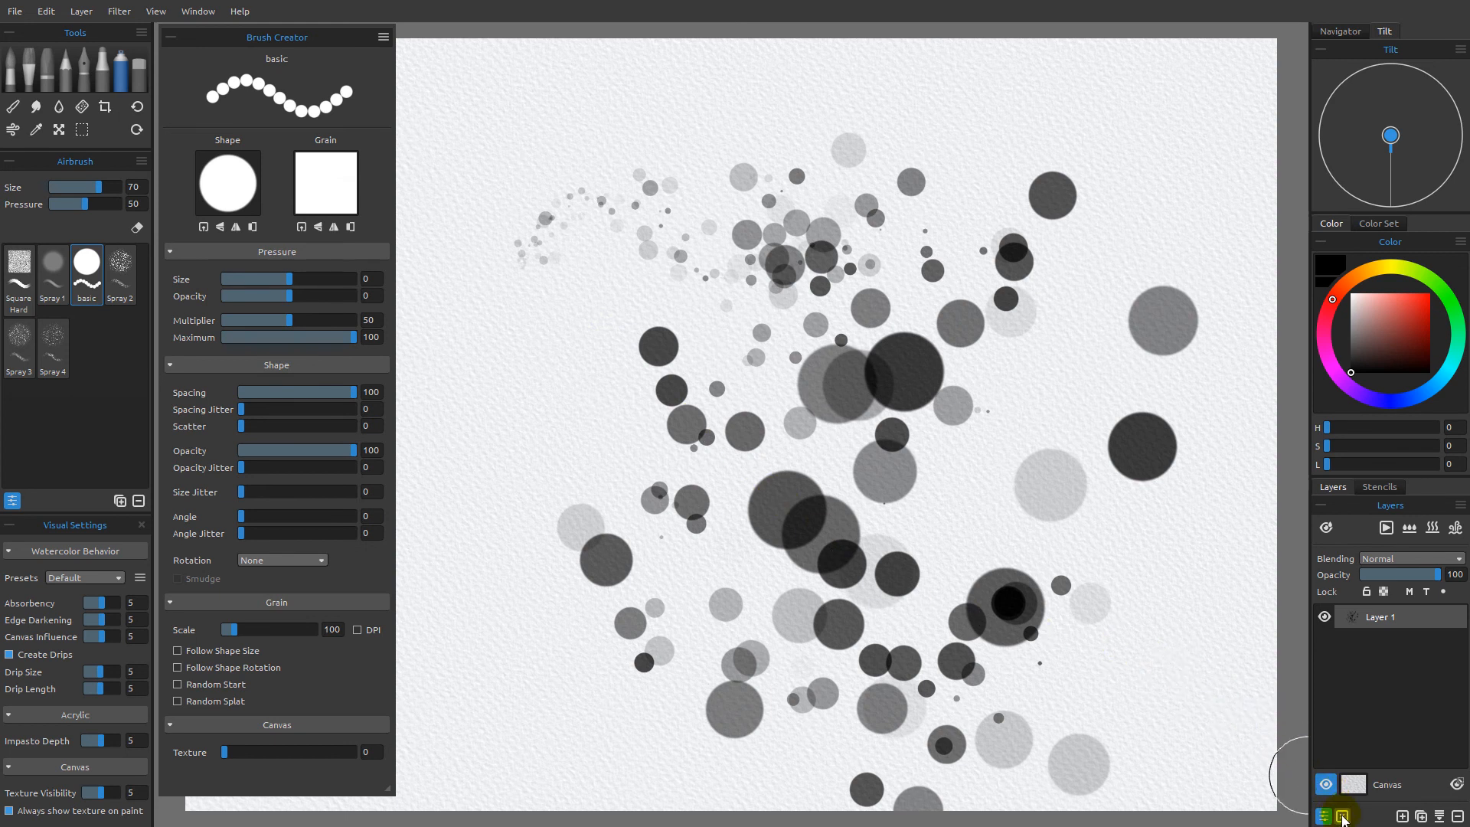
left_click(1342, 816)
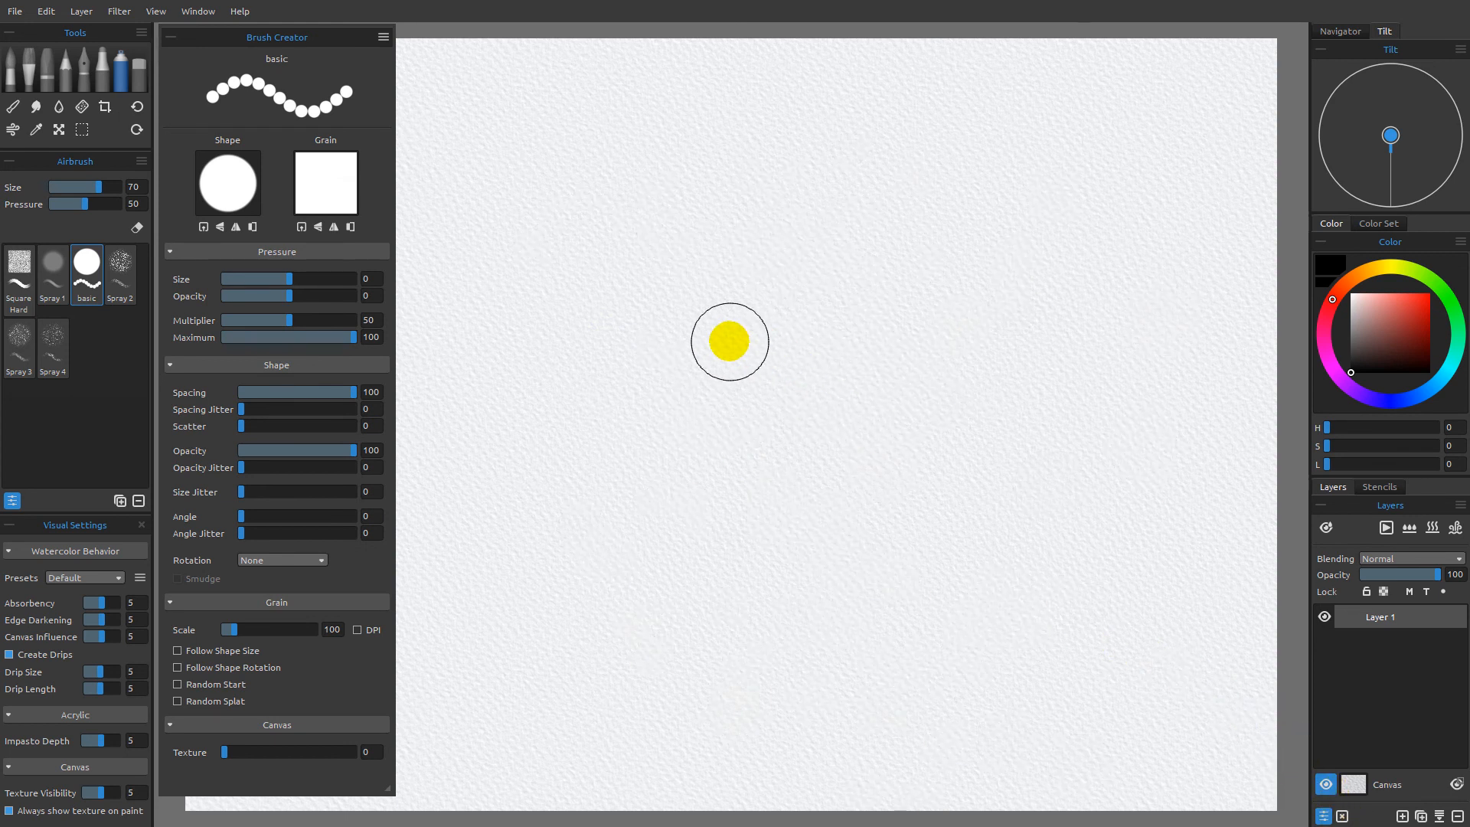